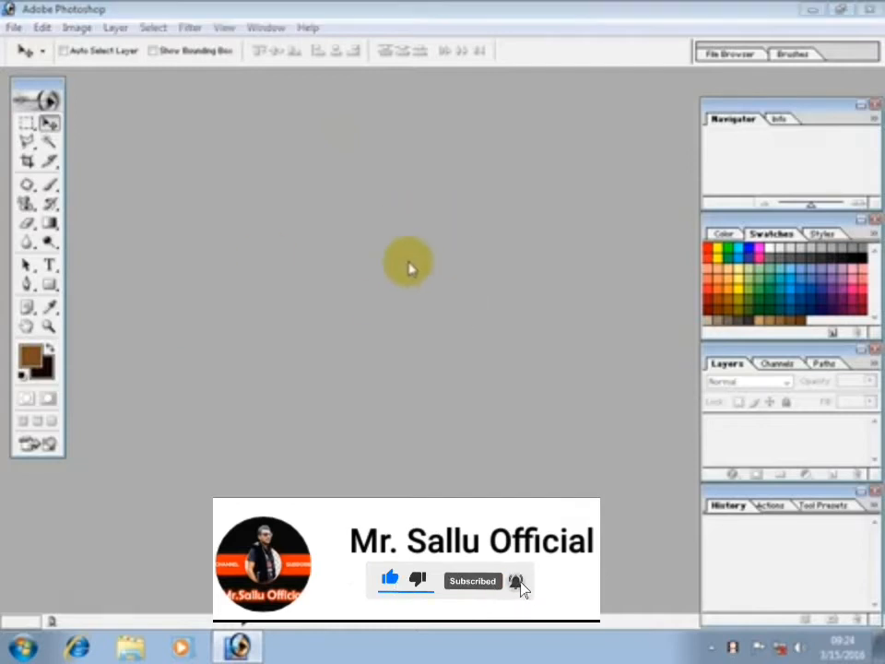
Open the portrait photo gdfgdfg.jpg from the Desktop.
{"action": "double_click", "coordinate": [410, 267]}
{"action": "left_click", "coordinate": [244, 193]}
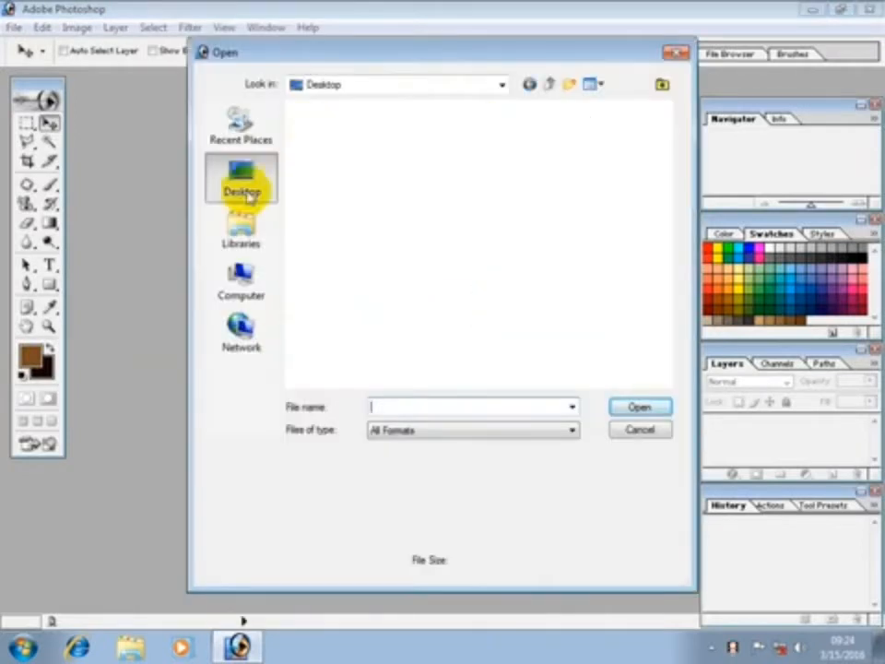
{"action": "double_click", "coordinate": [387, 231]}
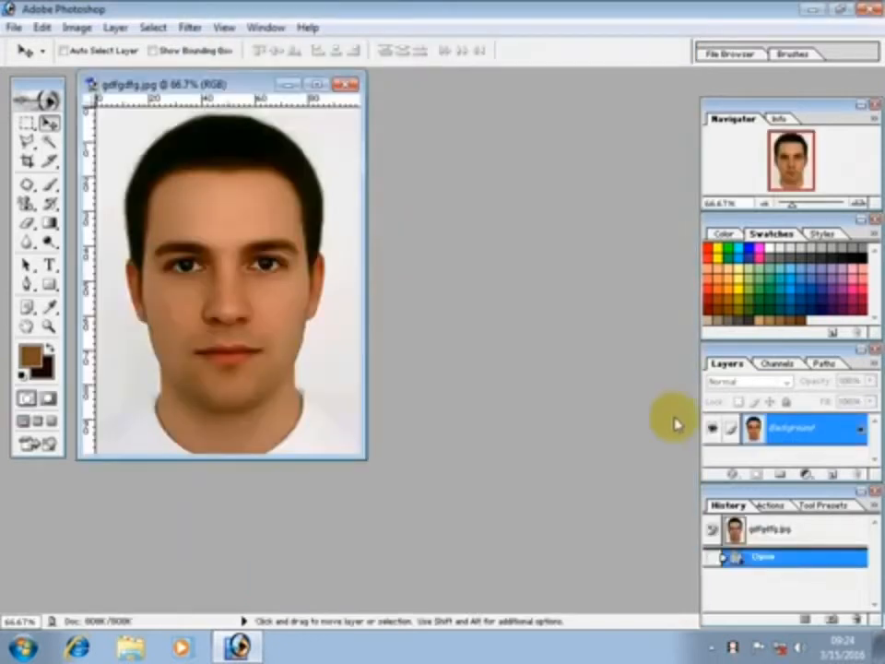
Reset the workspace palettes to their default locations.
{"action": "left_click", "coordinate": [267, 26]}
{"action": "mouse_move", "coordinate": [351, 67]}
{"action": "left_click", "coordinate": [425, 111]}
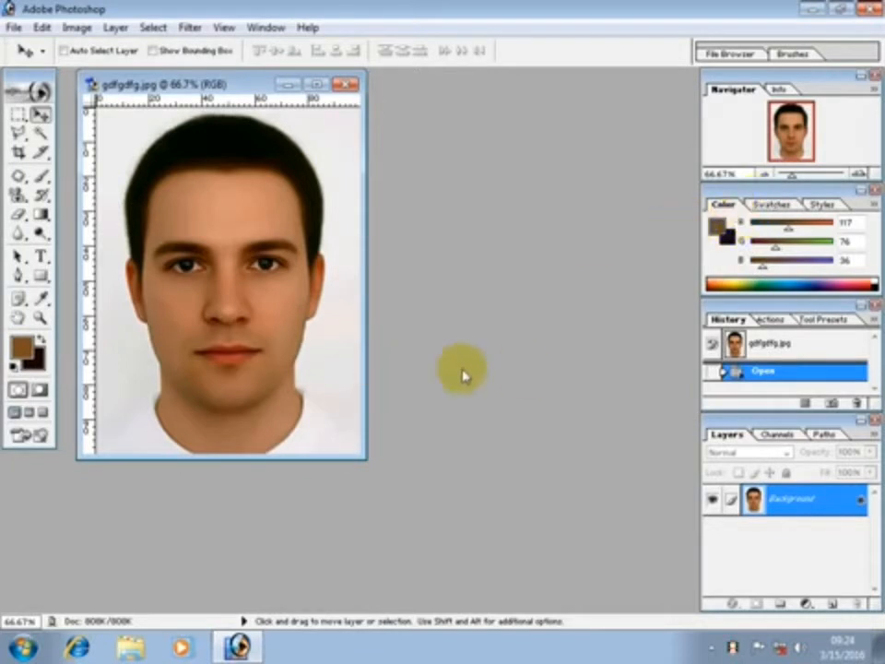
Convert the portrait's Background into a regular layer named Layer 0 with Normal mode and 100% opacity.
{"action": "left_click", "coordinate": [234, 346]}
{"action": "double_click", "coordinate": [814, 502]}
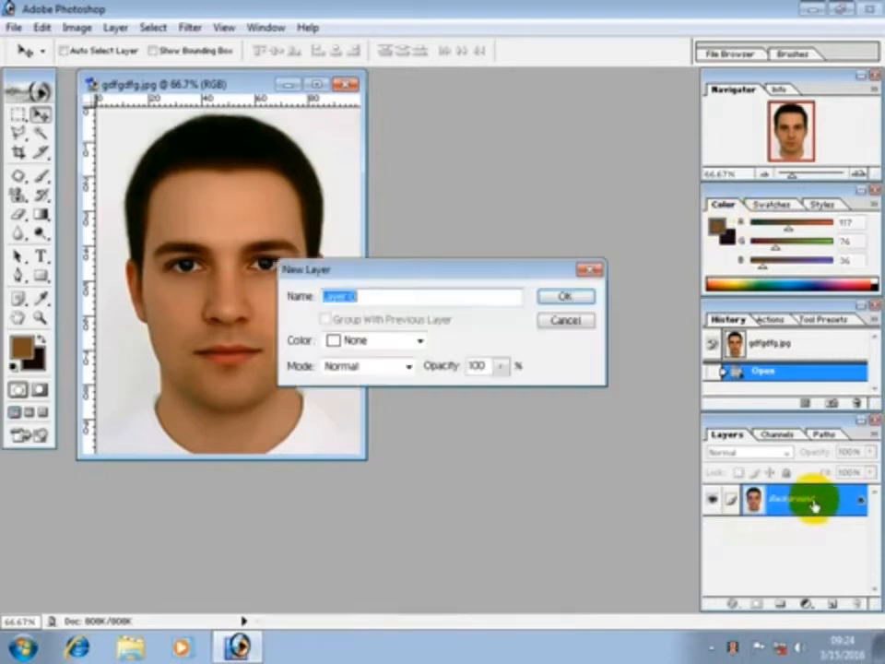
{"action": "left_click", "coordinate": [566, 295]}
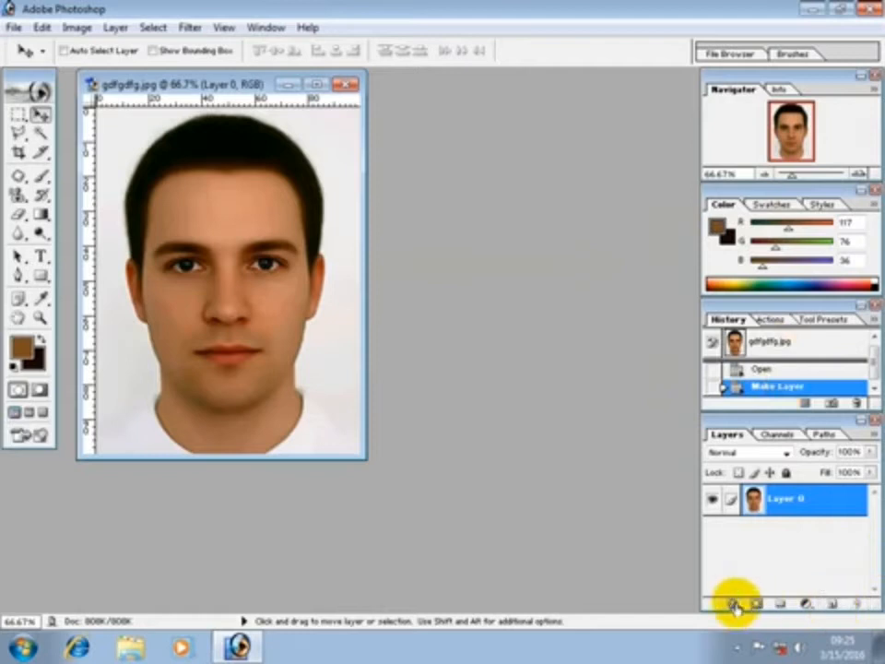
Add a new empty layer named Layer 1 above the portrait layer, in Normal mode at 100% opacity.
{"action": "key", "text": "shift"}
{"action": "key", "text": "ctrl+shift+n"}
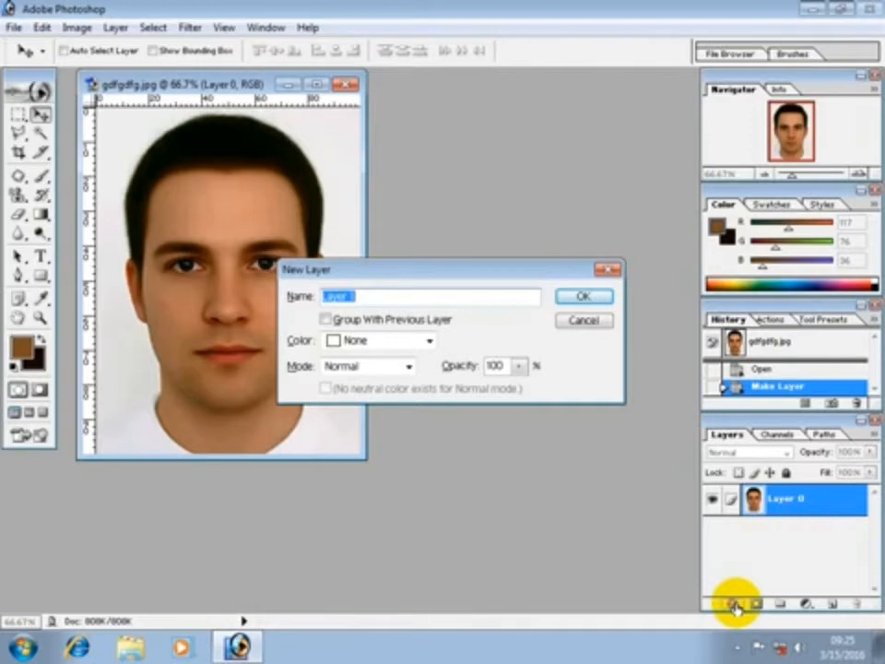
{"action": "left_click", "coordinate": [585, 296]}
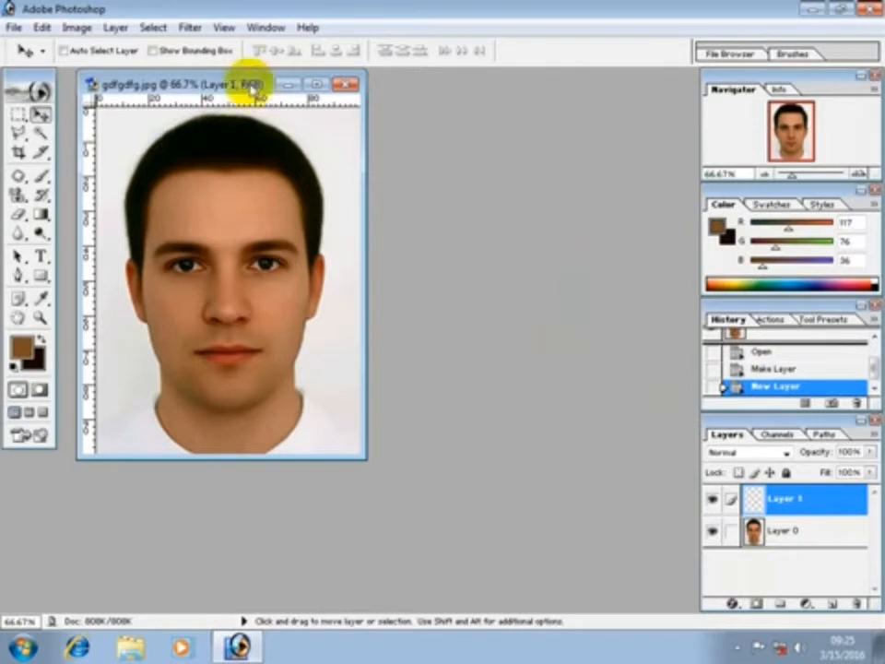
Move the image window away from the toolbox and set up the Brush tool with a 50 px diameter.
{"action": "left_click_drag", "start_coordinate": [247, 85], "coordinate": [344, 91]}
{"action": "left_click_drag", "start_coordinate": [44, 175], "coordinate": [122, 182]}
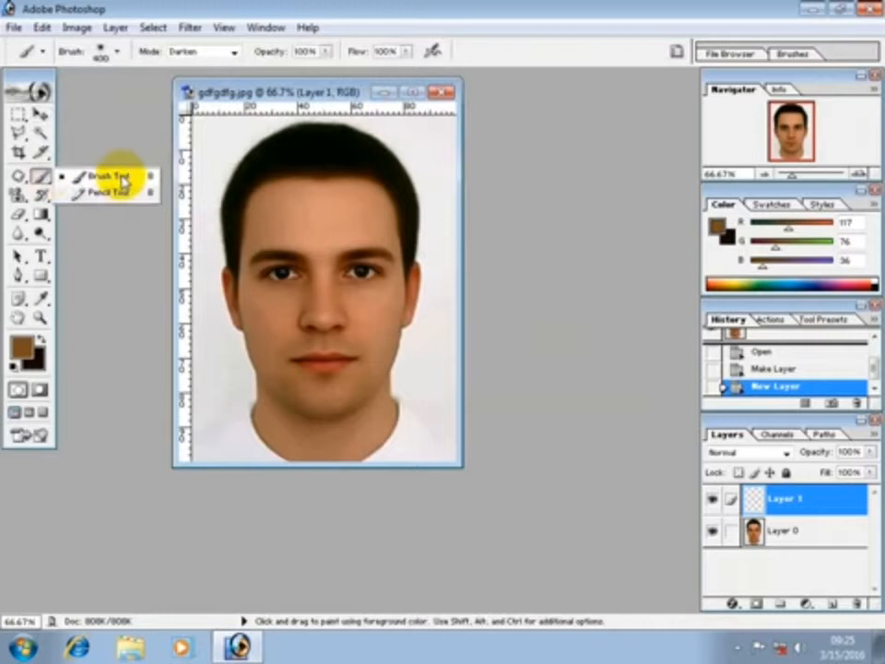
{"action": "left_click", "coordinate": [123, 181]}
{"action": "left_click", "coordinate": [117, 53]}
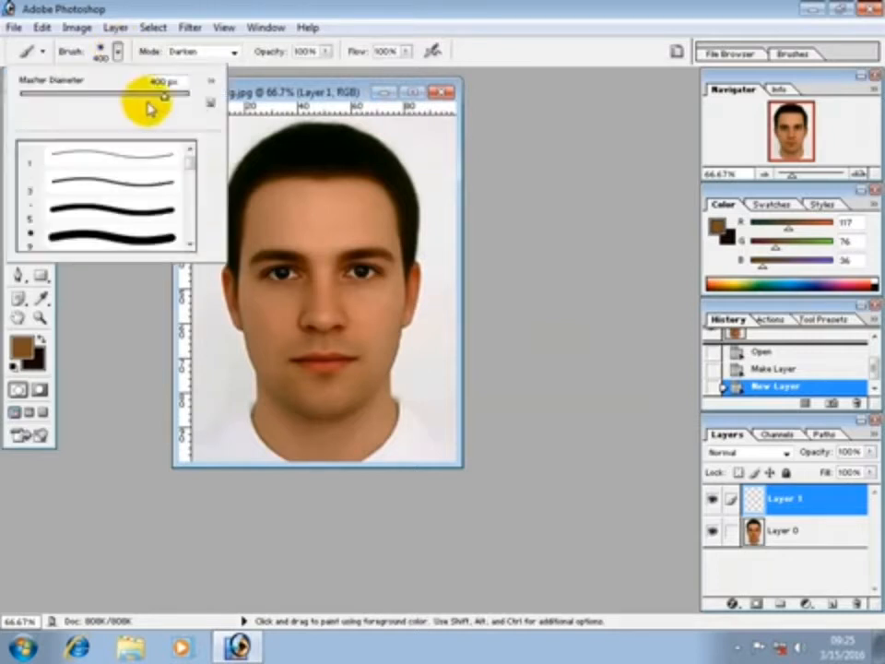
{"action": "left_click_drag", "start_coordinate": [166, 95], "coordinate": [62, 102]}
{"action": "left_click", "coordinate": [296, 89]}
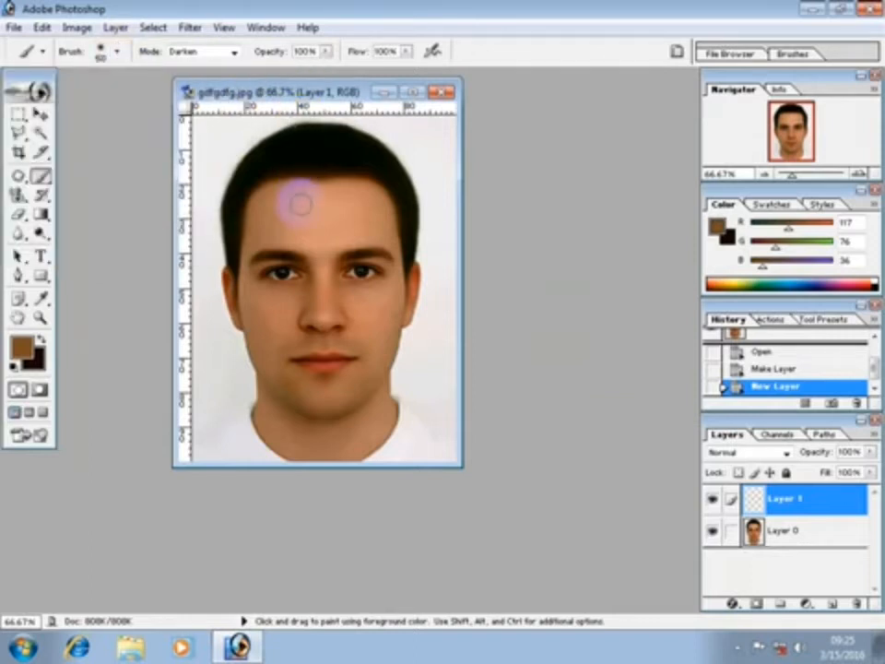
Try larger brush sizes over the face and settle on a 30 px brush.
{"action": "key", "text": "bracketright"}
{"action": "key", "text": "bracketright"}
{"action": "key", "text": "bracketright"}
{"action": "key", "text": "bracketright"}
{"action": "key", "text": "bracketright"}
{"action": "key", "text": "bracketright"}
{"action": "key", "text": "bracketright"}
{"action": "key", "text": "bracketright"}
{"action": "key", "text": "bracketright"}
{"action": "key", "text": "bracketright"}
{"action": "key", "text": "bracketright"}
{"action": "key", "text": "bracketright"}
{"action": "key", "text": "bracketright"}
{"action": "key", "text": "bracketright"}
{"action": "key", "text": "bracketright"}
{"action": "key", "text": "bracketright"}
{"action": "key", "text": "bracketright"}
{"action": "key", "text": "bracketright"}
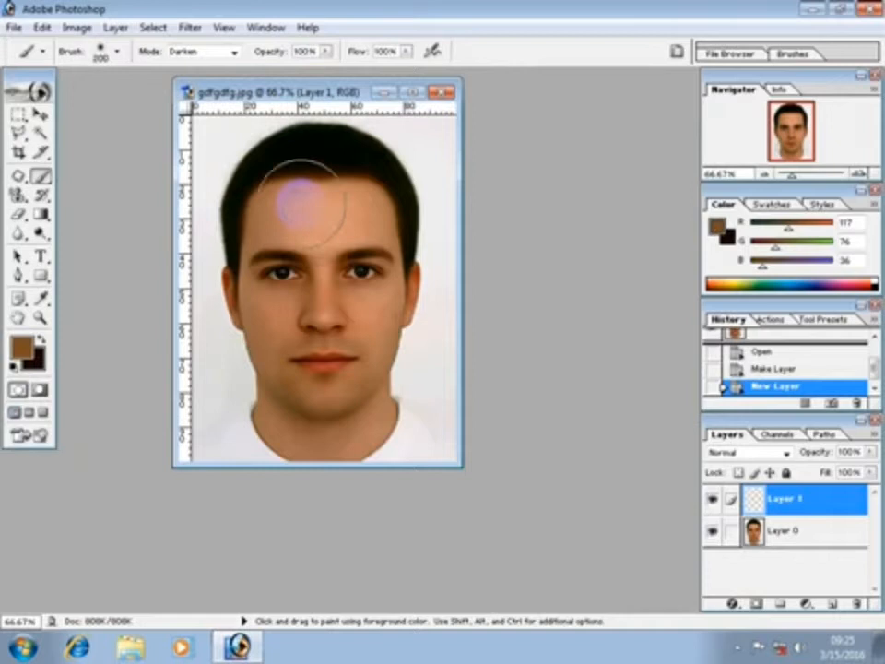
{"action": "key", "text": "bracketleft"}
{"action": "key", "text": "bracketleft"}
{"action": "key", "text": "bracketleft"}
{"action": "key", "text": "bracketleft"}
{"action": "key", "text": "bracketleft"}
{"action": "key", "text": "bracketleft"}
{"action": "key", "text": "bracketleft"}
{"action": "key", "text": "bracketleft"}
{"action": "key", "text": "bracketleft"}
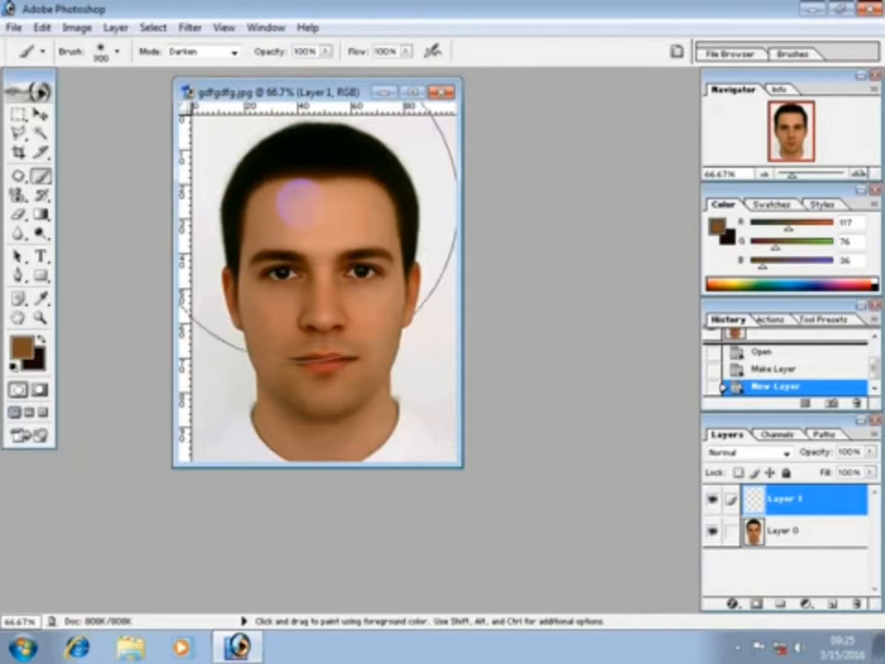
{"action": "key", "text": "bracketleft"}
{"action": "key", "text": "bracketleft"}
{"action": "key", "text": "bracketleft"}
{"action": "key", "text": "bracketleft"}
{"action": "key", "text": "bracketleft"}
{"action": "key", "text": "bracketleft"}
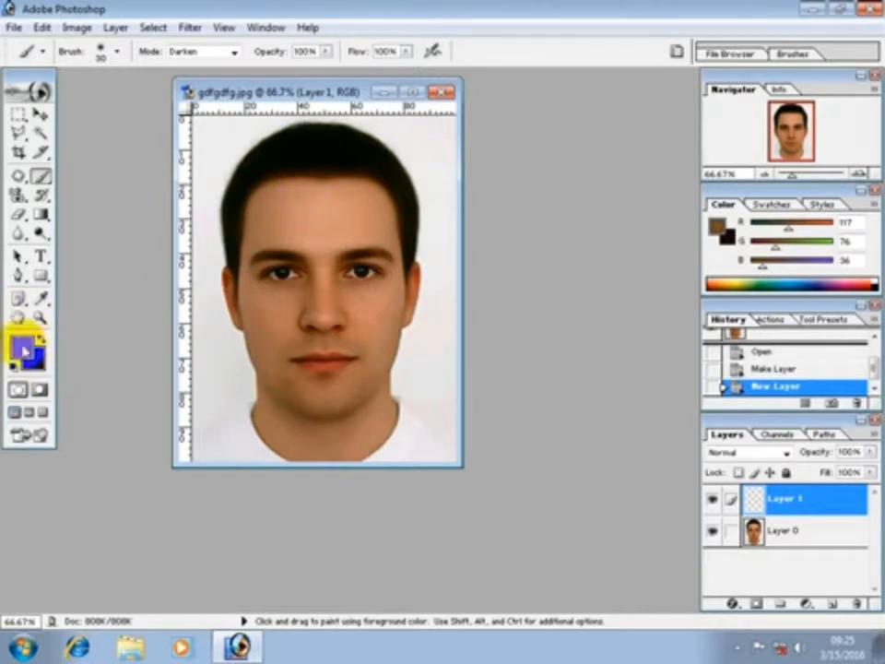
Set the foreground color to near-black 060606.
{"action": "left_click", "coordinate": [23, 348]}
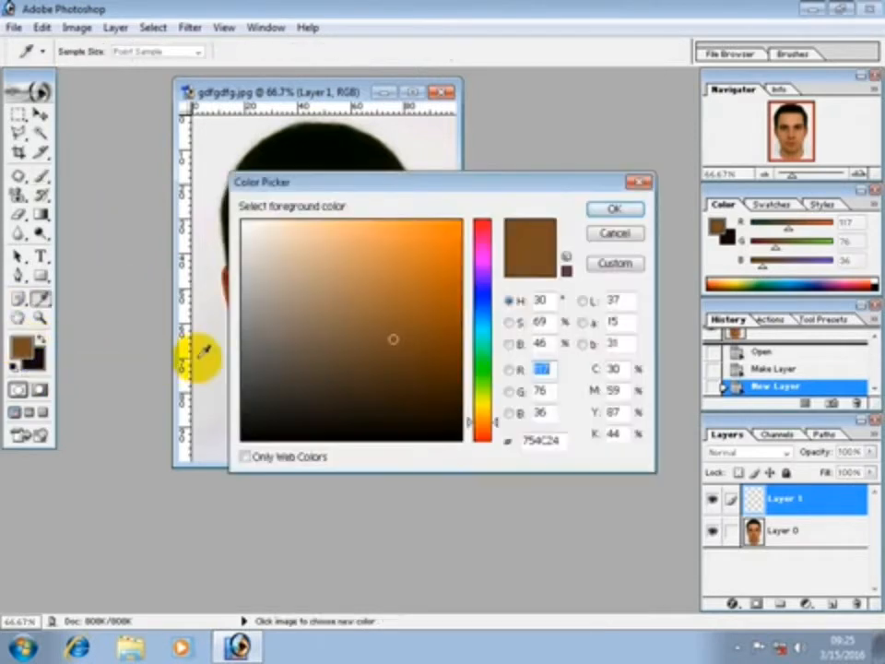
{"action": "left_click", "coordinate": [249, 432]}
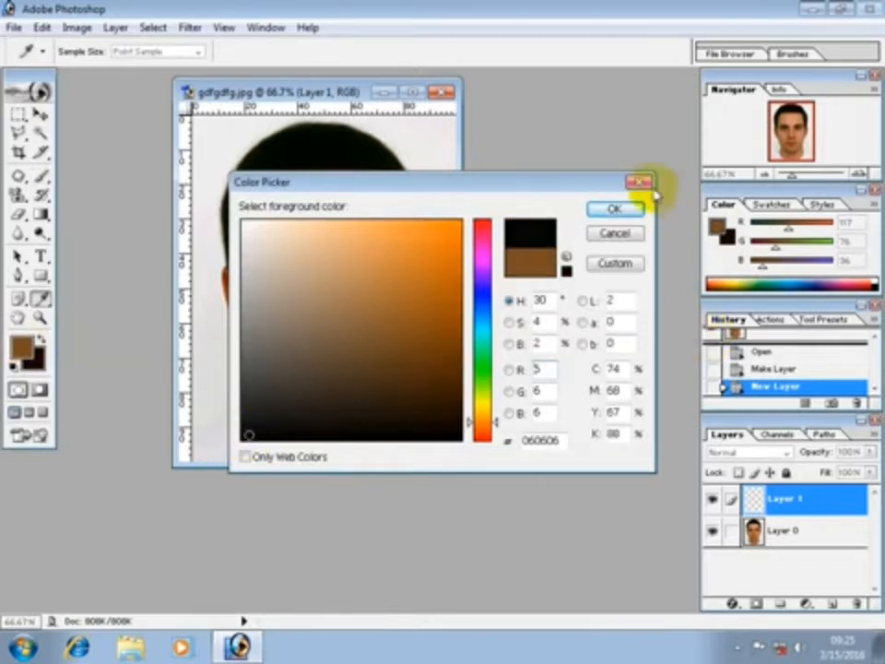
{"action": "left_click", "coordinate": [613, 209]}
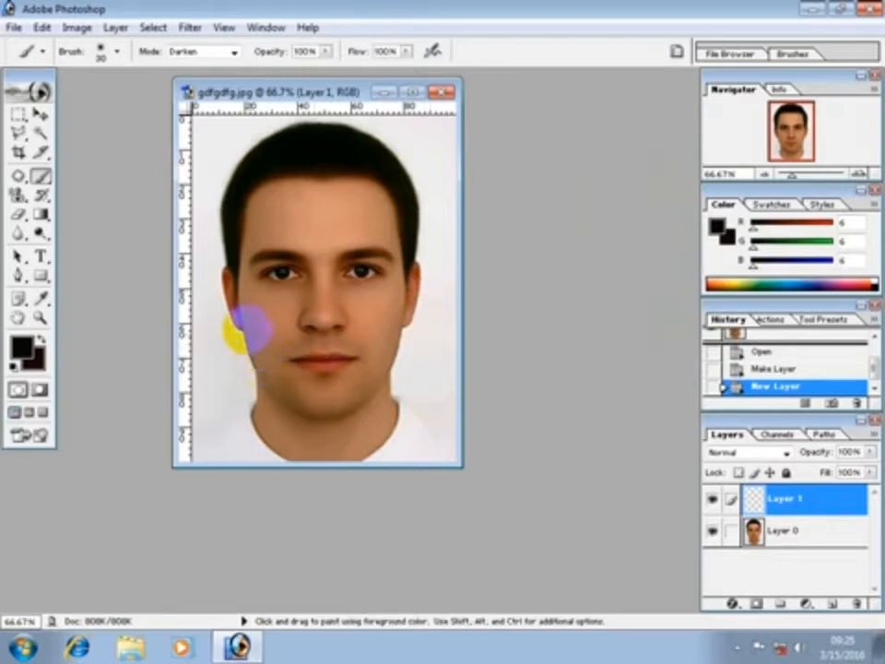
Paint a full black beard along the jaw and chin and a mustache above the lips on Layer 1.
{"action": "mouse_move", "coordinate": [247, 328]}
{"action": "left_mouse_down"}
{"action": "mouse_move", "coordinate": [297, 399]}
{"action": "mouse_move", "coordinate": [334, 403]}
{"action": "mouse_move", "coordinate": [387, 355]}
{"action": "mouse_move", "coordinate": [396, 300]}
{"action": "mouse_move", "coordinate": [385, 347]}
{"action": "mouse_move", "coordinate": [337, 392]}
{"action": "mouse_move", "coordinate": [319, 394]}
{"action": "mouse_move", "coordinate": [292, 375]}
{"action": "mouse_move", "coordinate": [254, 319]}
{"action": "mouse_move", "coordinate": [282, 376]}
{"action": "mouse_move", "coordinate": [321, 389]}
{"action": "mouse_move", "coordinate": [367, 359]}
{"action": "mouse_move", "coordinate": [392, 305]}
{"action": "mouse_move", "coordinate": [381, 377]}
{"action": "mouse_move", "coordinate": [351, 405]}
{"action": "mouse_move", "coordinate": [326, 410]}
{"action": "mouse_move", "coordinate": [292, 405]}
{"action": "mouse_move", "coordinate": [281, 390]}
{"action": "mouse_move", "coordinate": [251, 345]}
{"action": "mouse_move", "coordinate": [248, 310]}
{"action": "mouse_move", "coordinate": [300, 391]}
{"action": "mouse_move", "coordinate": [342, 381]}
{"action": "mouse_move", "coordinate": [375, 356]}
{"action": "mouse_move", "coordinate": [396, 301]}
{"action": "left_mouse_up"}
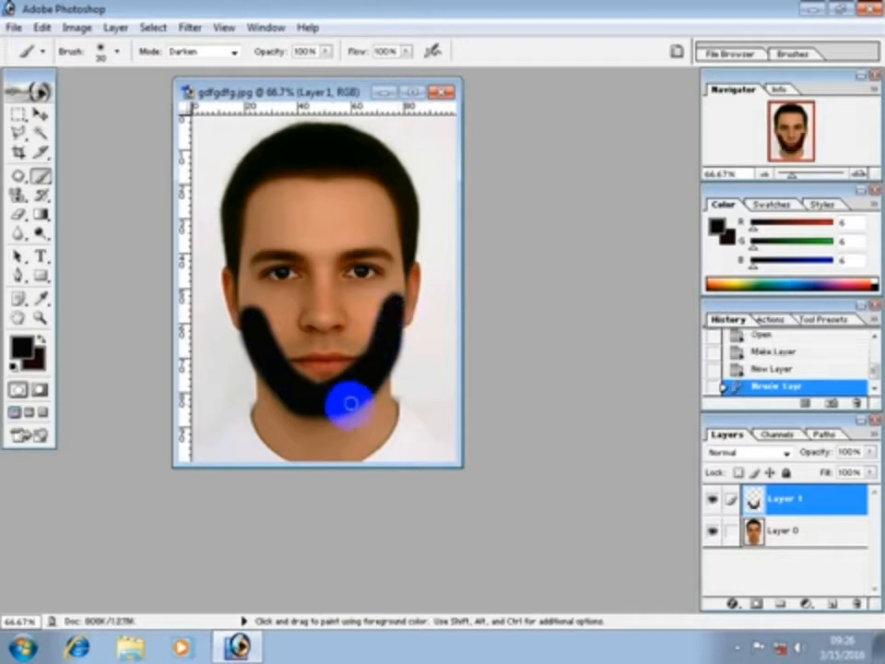
{"action": "mouse_move", "coordinate": [377, 383]}
{"action": "left_mouse_down"}
{"action": "mouse_move", "coordinate": [343, 415]}
{"action": "mouse_move", "coordinate": [305, 415]}
{"action": "mouse_move", "coordinate": [273, 399]}
{"action": "mouse_move", "coordinate": [259, 371]}
{"action": "mouse_move", "coordinate": [283, 392]}
{"action": "mouse_move", "coordinate": [331, 406]}
{"action": "mouse_move", "coordinate": [385, 363]}
{"action": "left_mouse_up"}
{"action": "mouse_move", "coordinate": [258, 371]}
{"action": "left_mouse_down"}
{"action": "mouse_move", "coordinate": [249, 324]}
{"action": "mouse_move", "coordinate": [278, 346]}
{"action": "mouse_move", "coordinate": [372, 343]}
{"action": "mouse_move", "coordinate": [286, 348]}
{"action": "left_mouse_up"}
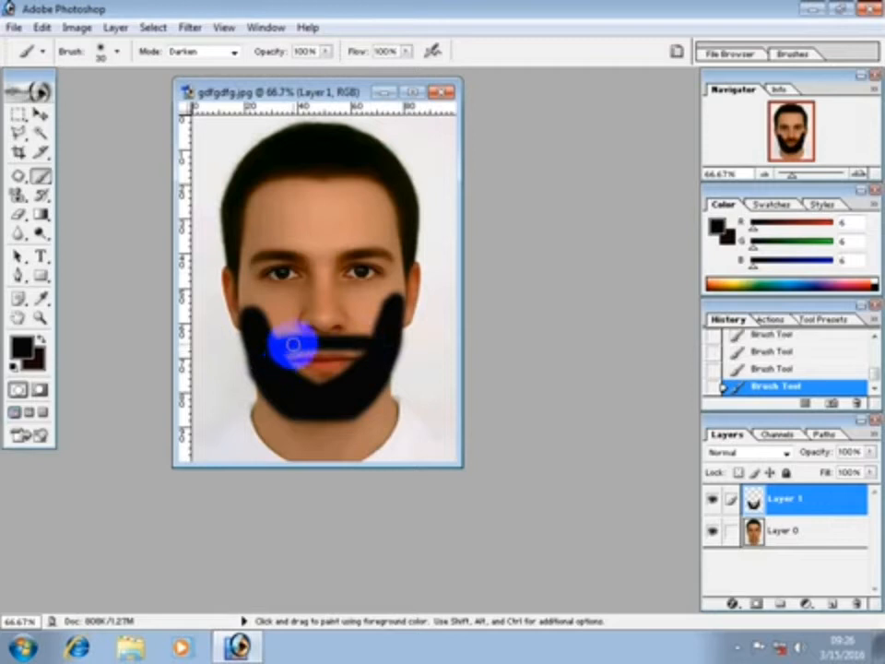
{"action": "mouse_move", "coordinate": [289, 343]}
{"action": "left_mouse_down"}
{"action": "mouse_move", "coordinate": [283, 346]}
{"action": "mouse_move", "coordinate": [368, 347]}
{"action": "left_mouse_up"}
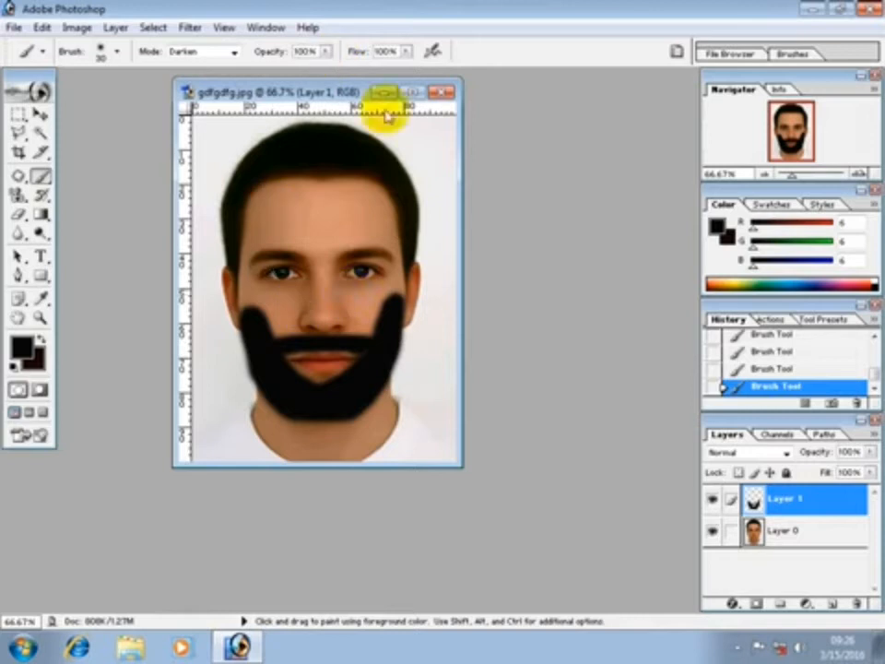
Apply the Add Noise filter to the painted beard with Gaussian distribution, Monochromatic enabled and an amount of about 7%.
{"action": "left_click", "coordinate": [188, 27]}
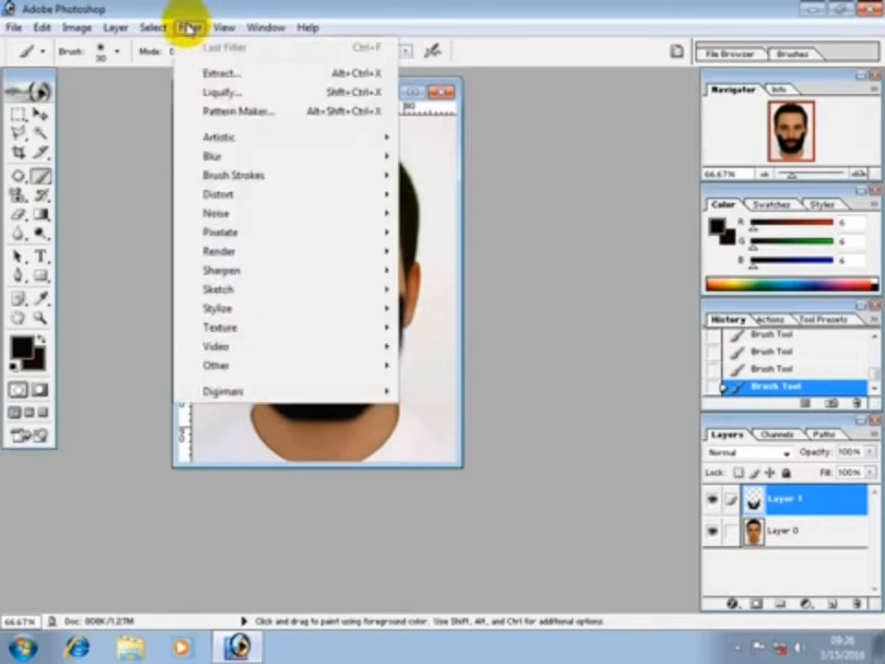
{"action": "mouse_move", "coordinate": [243, 216]}
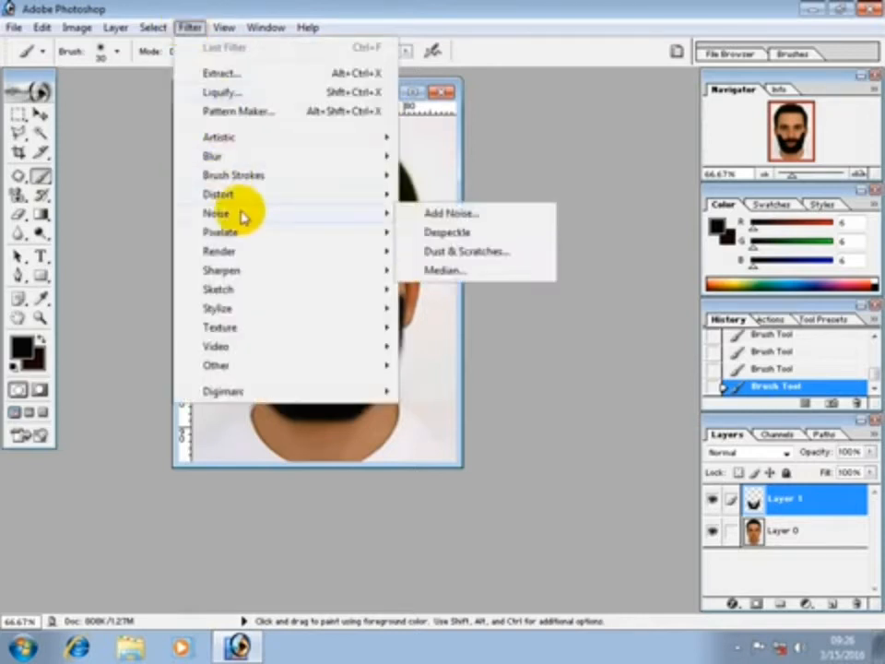
{"action": "left_click", "coordinate": [484, 215]}
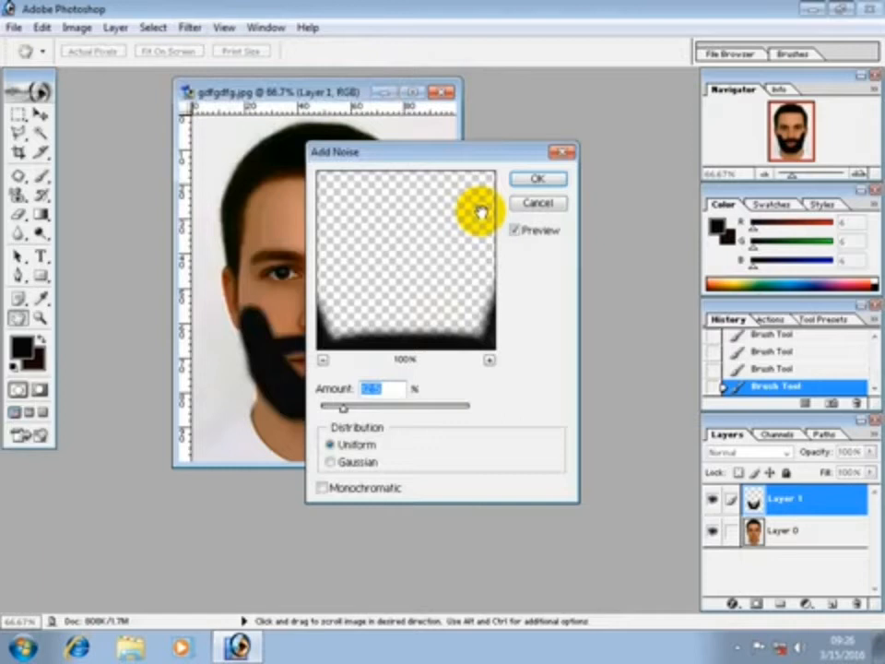
{"action": "left_click", "coordinate": [333, 463]}
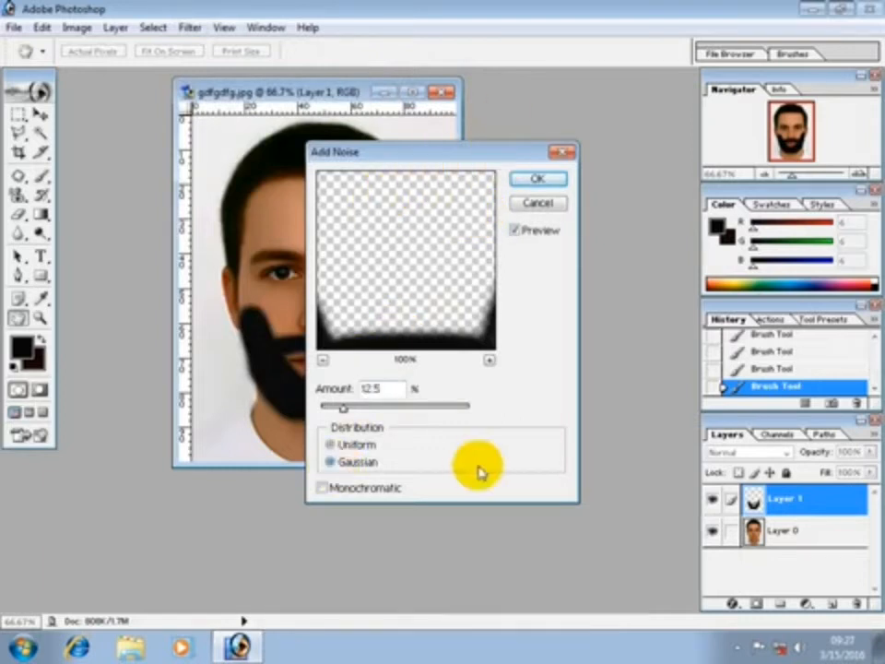
{"action": "left_click", "coordinate": [322, 487]}
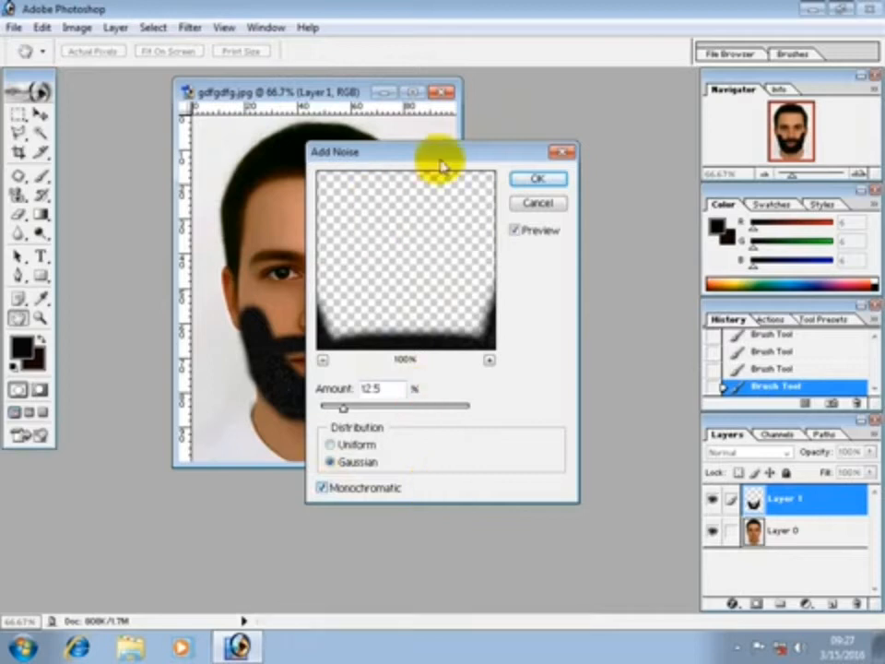
{"action": "left_click_drag", "start_coordinate": [439, 153], "coordinate": [580, 128]}
{"action": "mouse_move", "coordinate": [489, 385]}
{"action": "left_mouse_down"}
{"action": "mouse_move", "coordinate": [498, 386]}
{"action": "mouse_move", "coordinate": [478, 387]}
{"action": "left_mouse_up"}
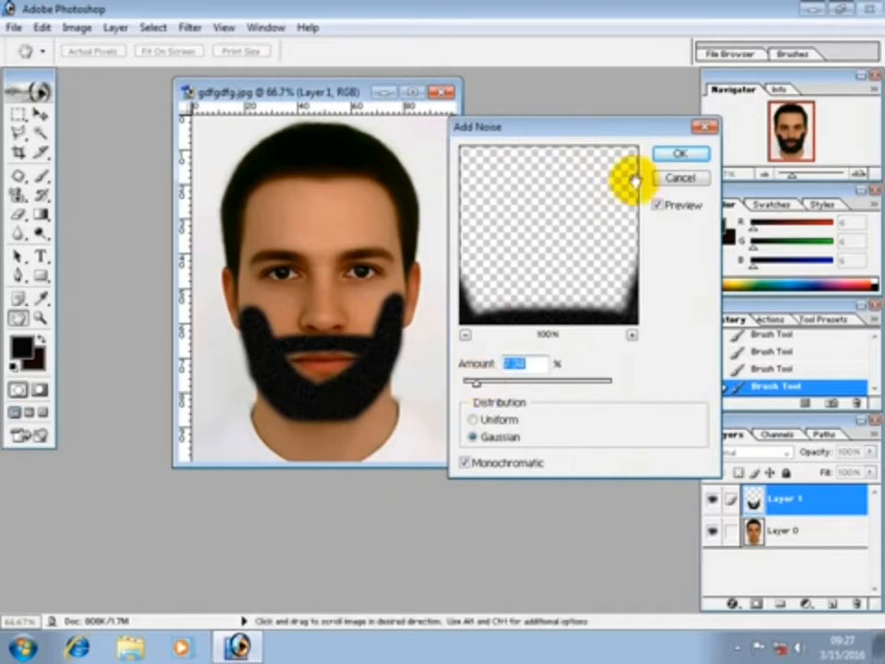
{"action": "left_click", "coordinate": [680, 154]}
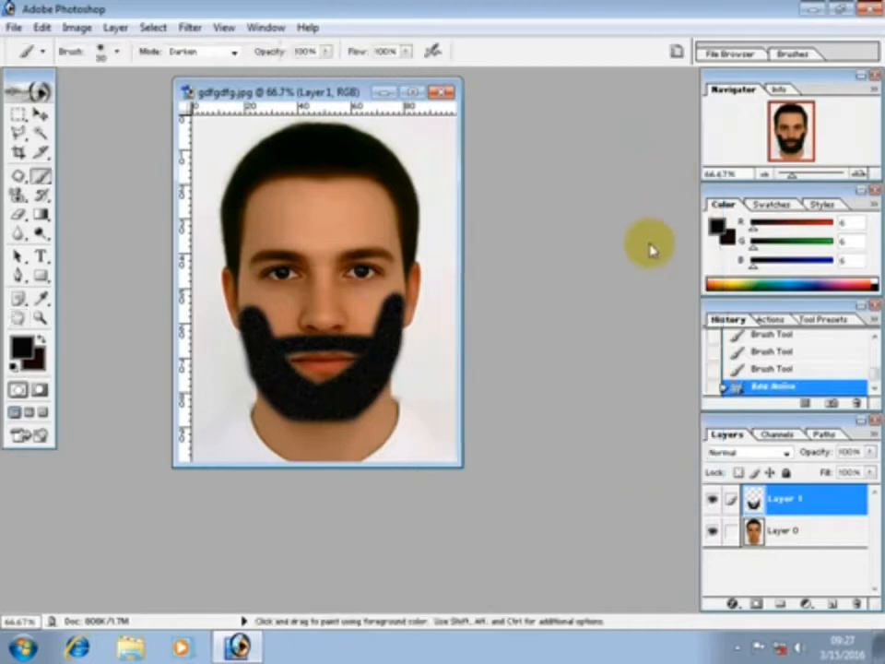
Try several opacity levels for the beard layer, then set its opacity to 66% and its fill to 69%.
{"action": "left_click", "coordinate": [868, 454]}
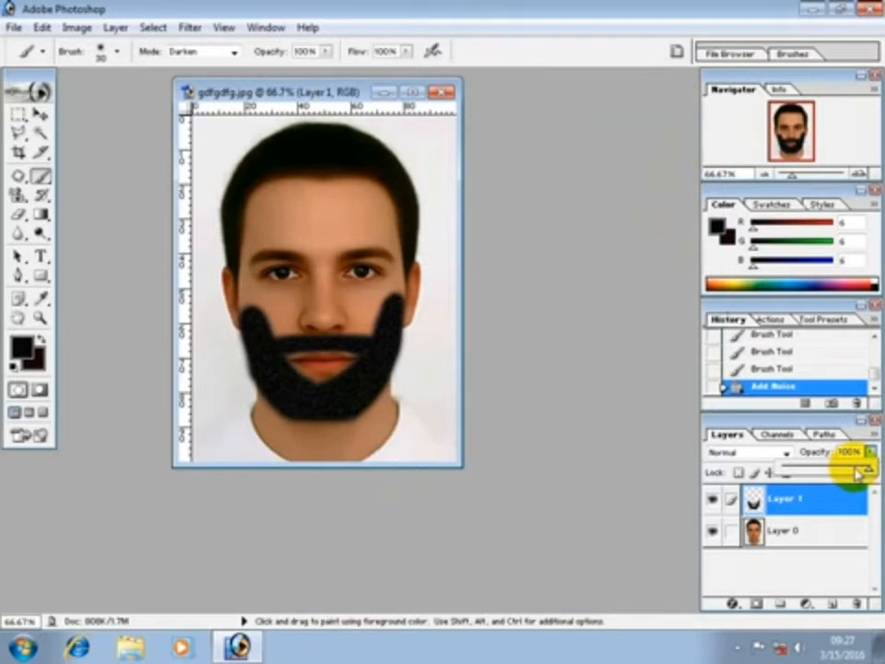
{"action": "left_click", "coordinate": [598, 307]}
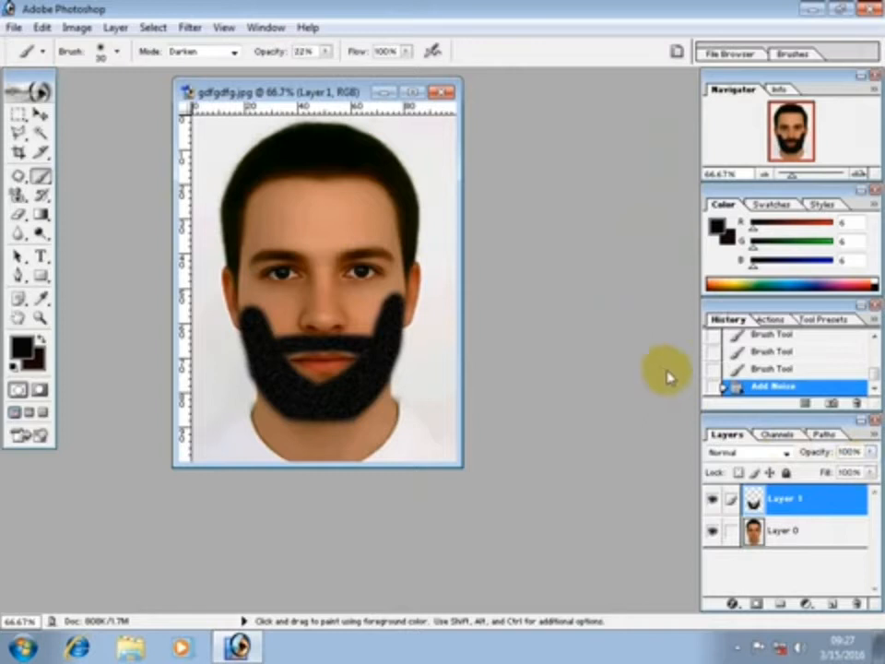
{"action": "left_click", "coordinate": [40, 113]}
{"action": "key", "text": "2"}
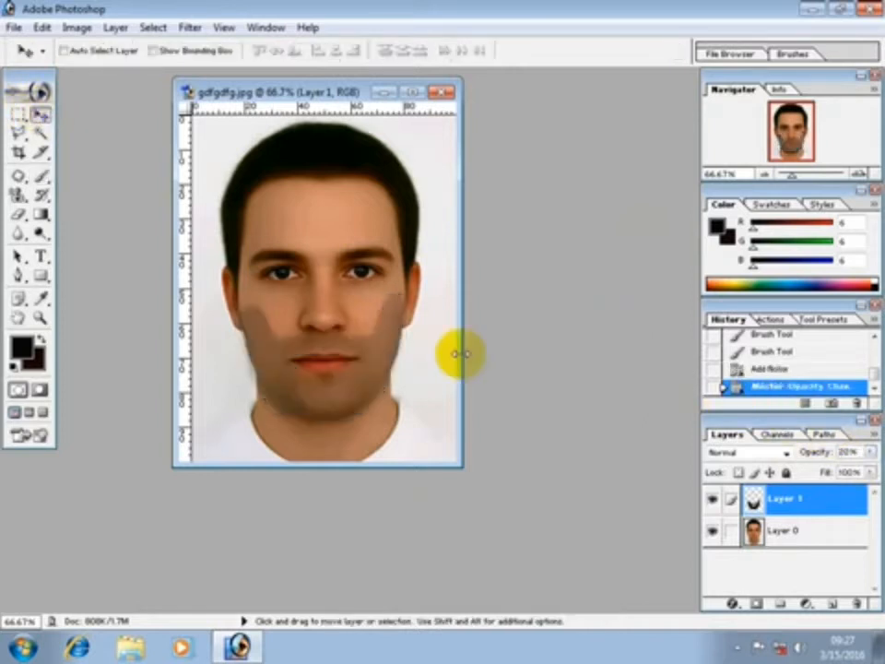
{"action": "key", "text": "5"}
{"action": "key", "text": "5"}
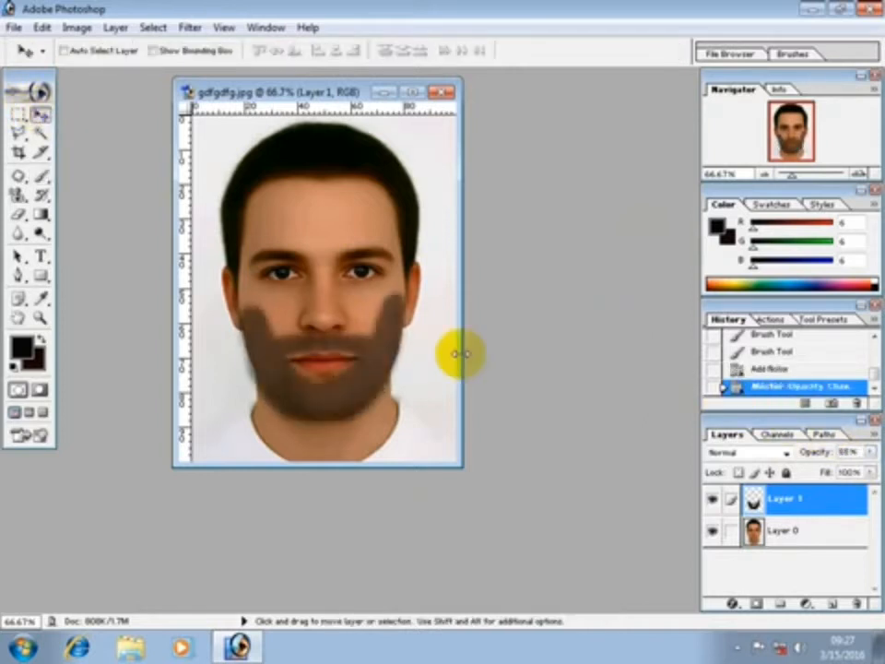
{"action": "key", "text": "5"}
{"action": "key", "text": "6"}
{"action": "key", "text": "7"}
{"action": "key", "text": "7"}
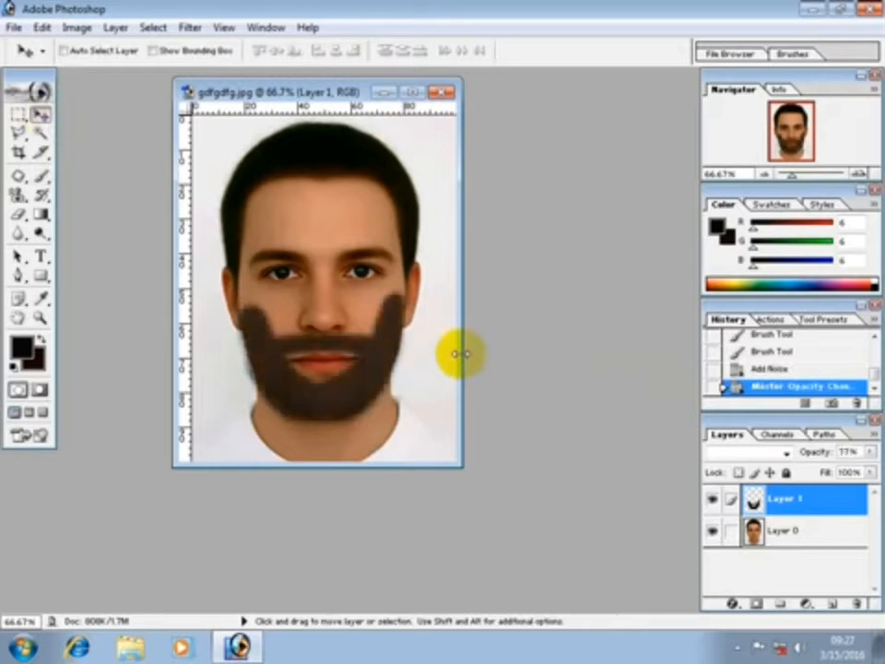
{"action": "key", "text": "6"}
{"action": "key", "text": "6"}
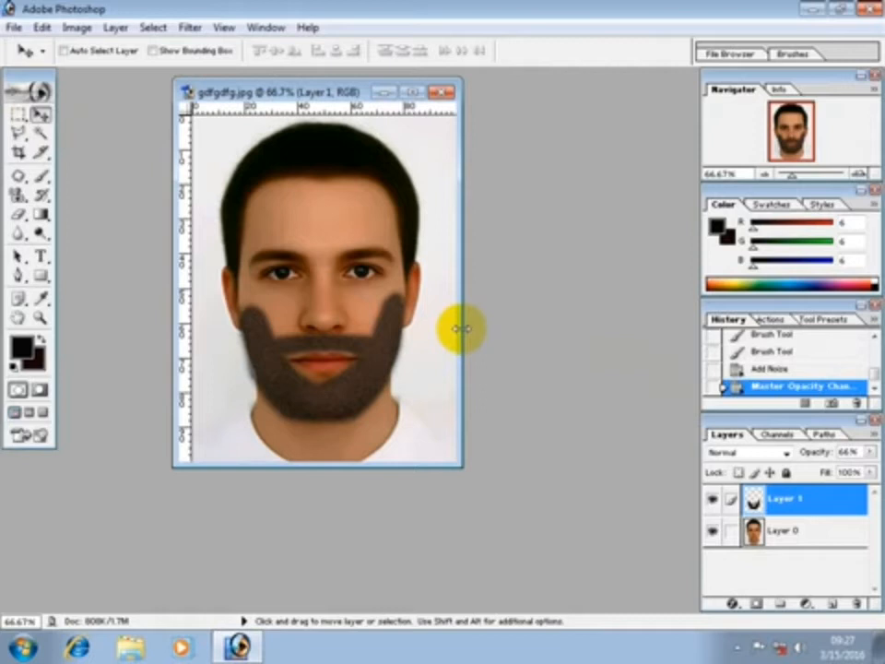
{"action": "left_click", "coordinate": [870, 473]}
{"action": "left_click_drag", "start_coordinate": [865, 491], "coordinate": [847, 494]}
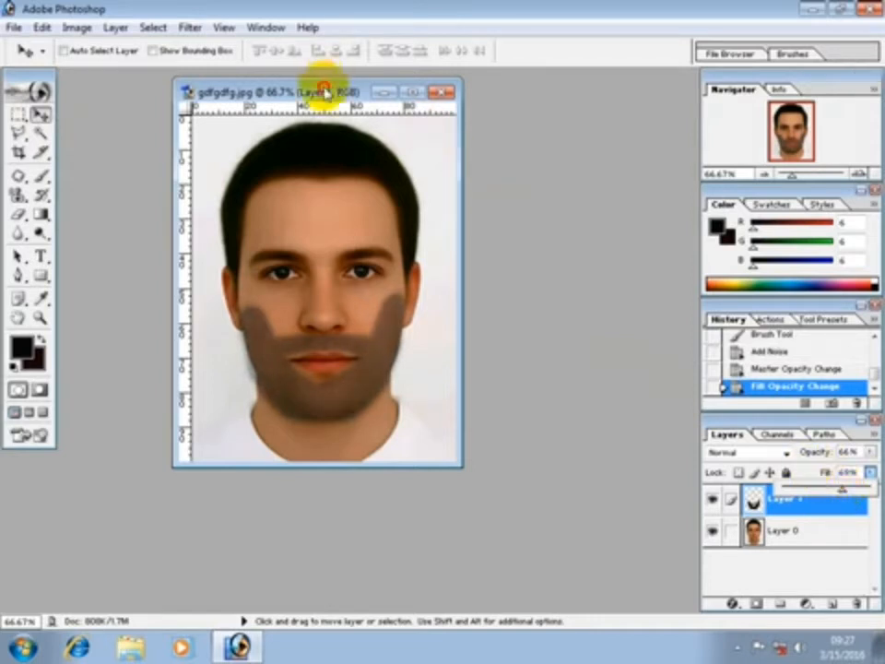
Clean up the beard's outline on Layer 1 with the Eraser along both cheeks, the jaw and under the chin.
{"action": "key", "text": "e"}
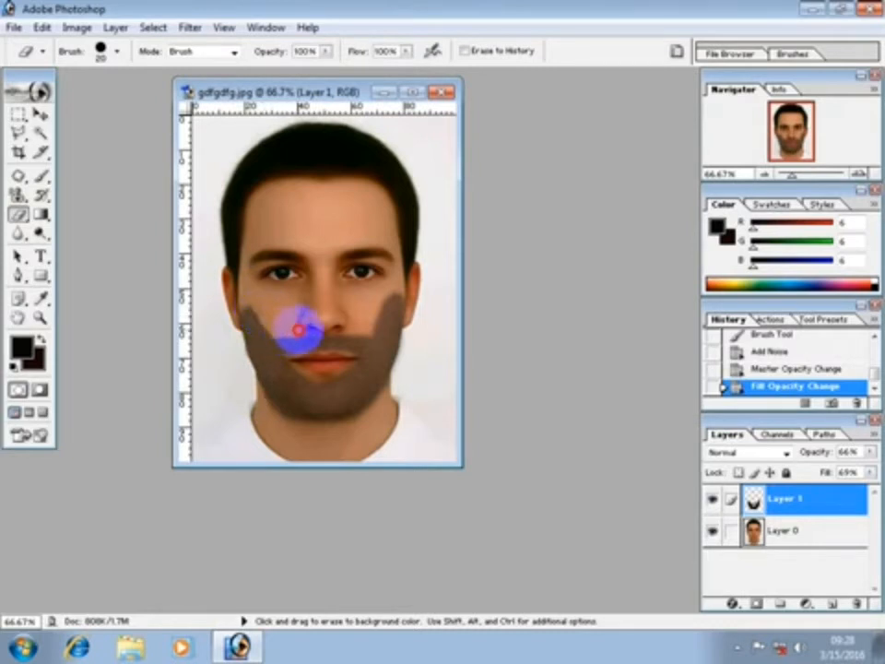
{"action": "left_click", "coordinate": [298, 329]}
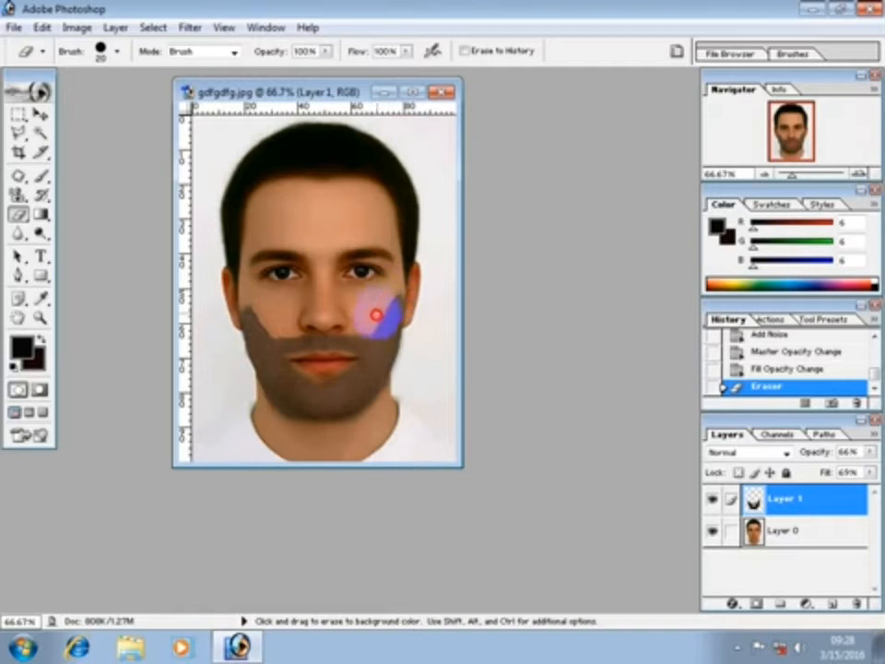
{"action": "left_click_drag", "start_coordinate": [374, 321], "coordinate": [369, 314]}
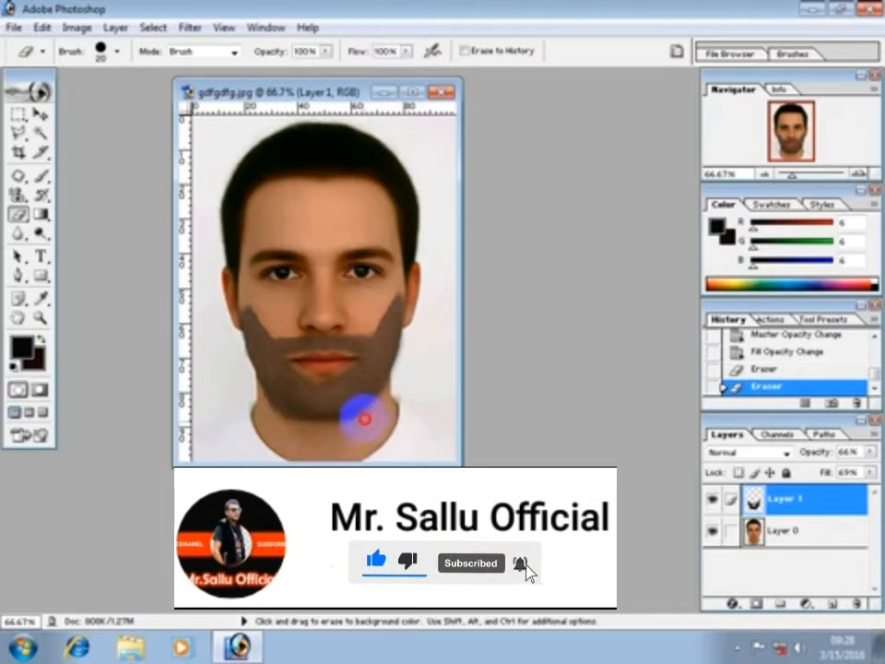
{"action": "left_click_drag", "start_coordinate": [378, 401], "coordinate": [402, 371]}
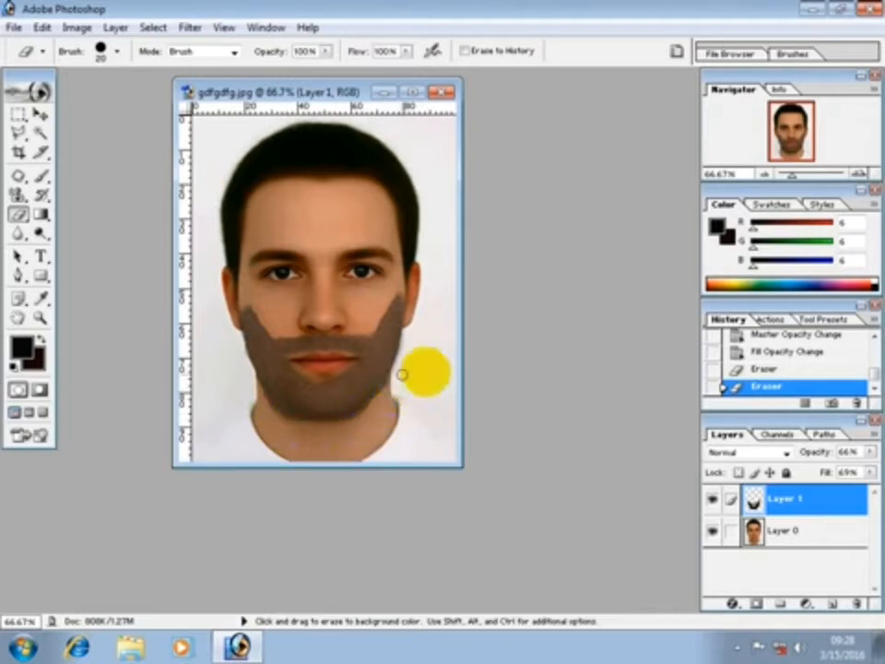
{"action": "mouse_move", "coordinate": [253, 294]}
{"action": "left_mouse_down"}
{"action": "mouse_move", "coordinate": [261, 316]}
{"action": "mouse_move", "coordinate": [258, 308]}
{"action": "mouse_move", "coordinate": [264, 316]}
{"action": "mouse_move", "coordinate": [270, 310]}
{"action": "left_mouse_up"}
{"action": "mouse_move", "coordinate": [396, 293]}
{"action": "left_mouse_down"}
{"action": "mouse_move", "coordinate": [374, 273]}
{"action": "mouse_move", "coordinate": [380, 304]}
{"action": "left_mouse_up"}
{"action": "mouse_move", "coordinate": [396, 414]}
{"action": "left_mouse_down"}
{"action": "mouse_move", "coordinate": [280, 431]}
{"action": "mouse_move", "coordinate": [267, 417]}
{"action": "mouse_move", "coordinate": [285, 424]}
{"action": "mouse_move", "coordinate": [257, 397]}
{"action": "mouse_move", "coordinate": [288, 422]}
{"action": "left_mouse_up"}
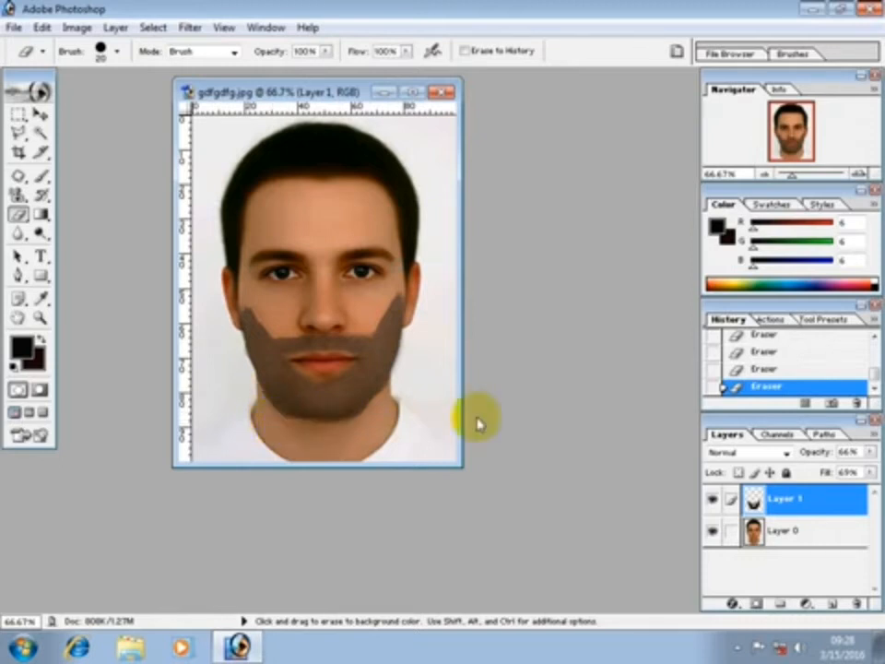
Apply a Radial Blur to the beard layer with amount 10, the Zoom method and Good quality.
{"action": "left_click", "coordinate": [189, 29]}
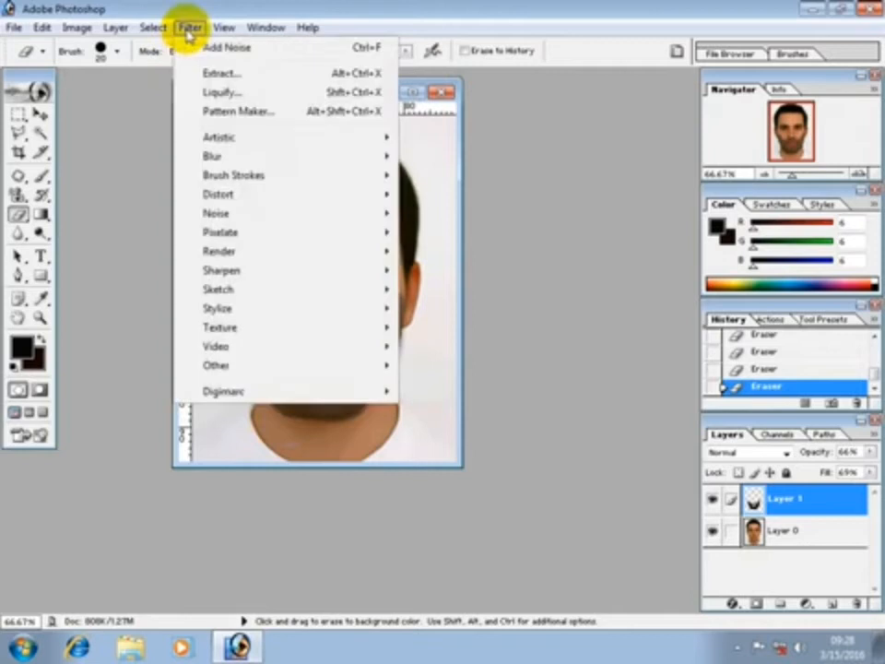
{"action": "mouse_move", "coordinate": [277, 154]}
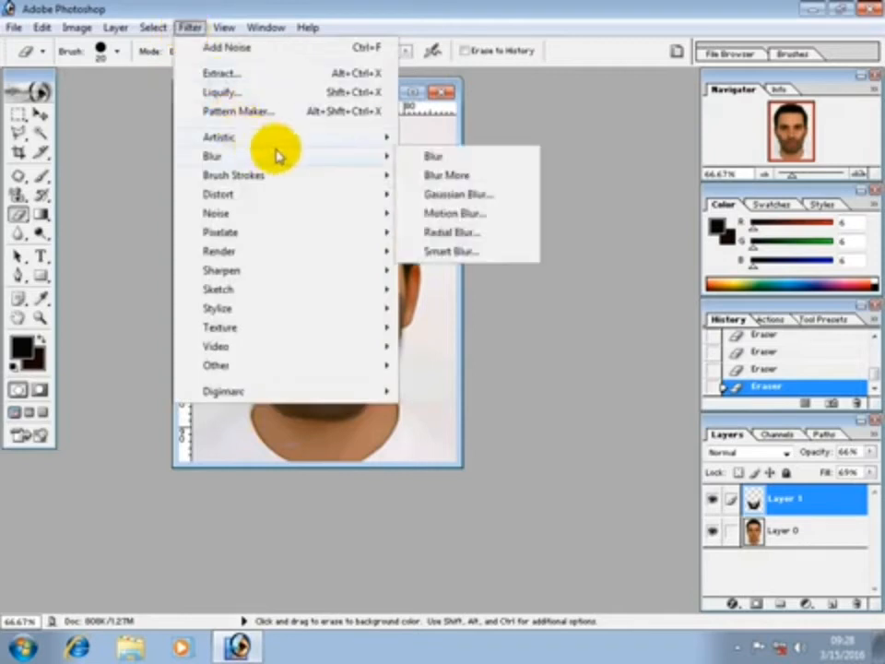
{"action": "left_click", "coordinate": [464, 235]}
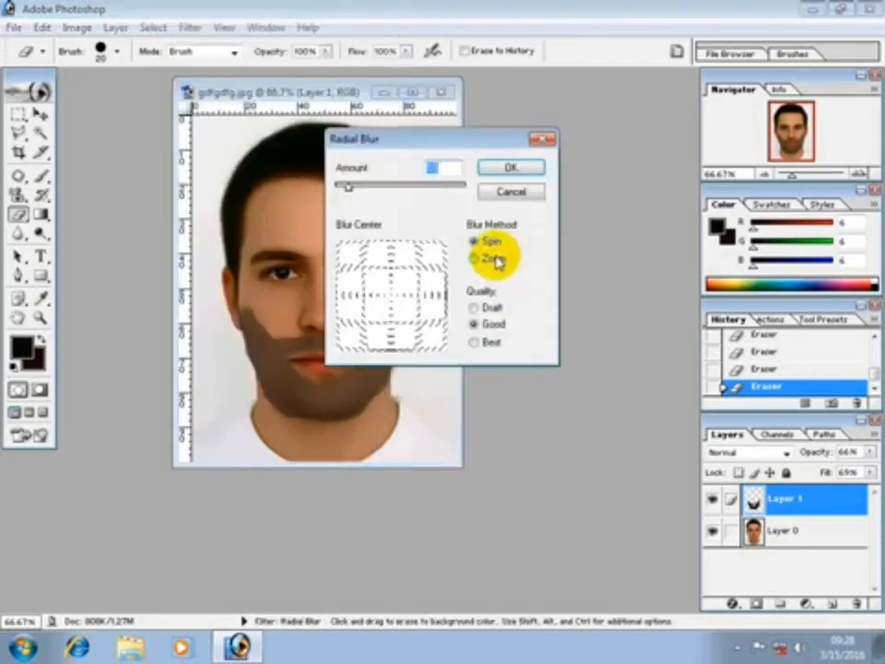
{"action": "left_click_drag", "start_coordinate": [470, 138], "coordinate": [571, 129]}
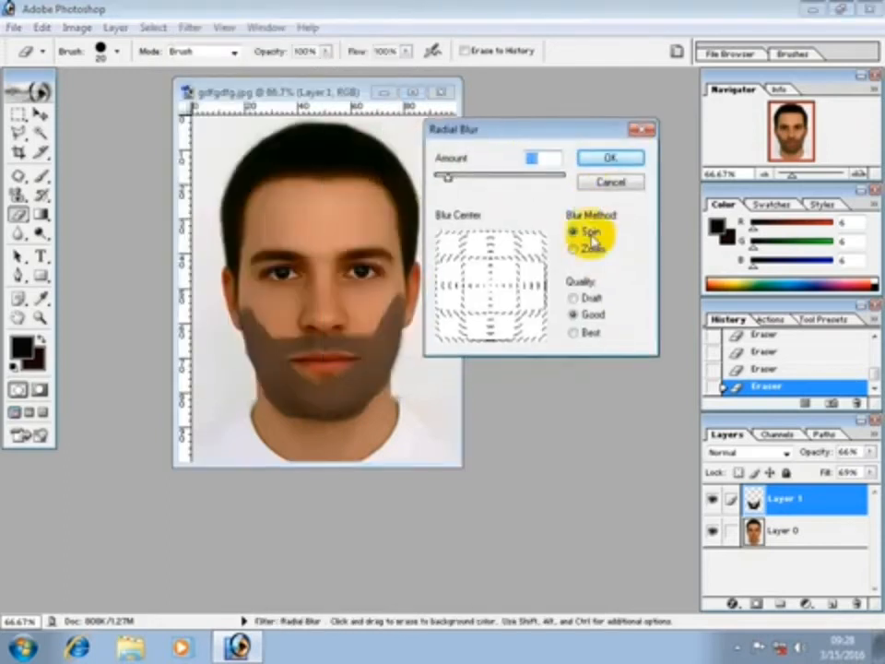
{"action": "left_click", "coordinate": [574, 250]}
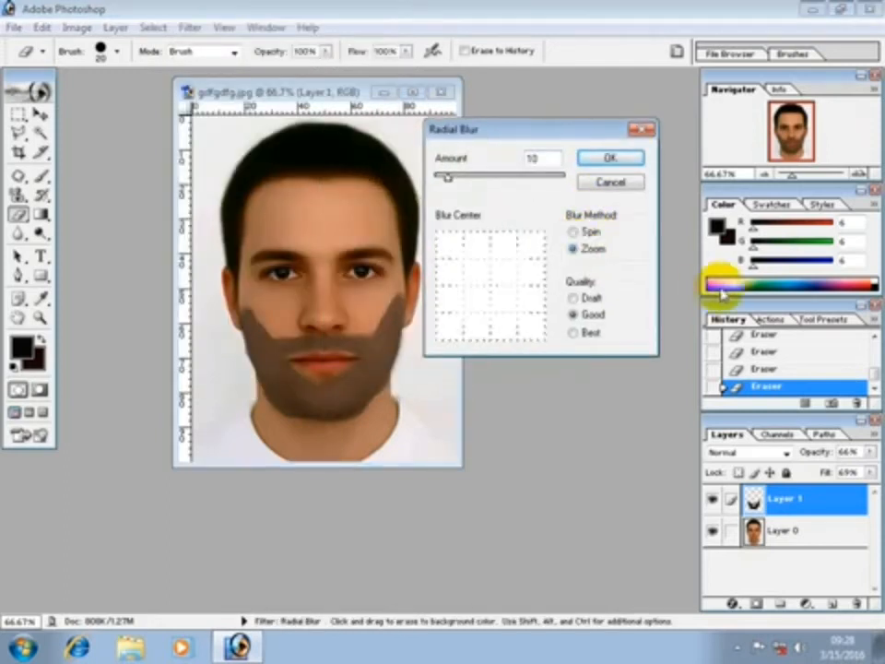
{"action": "left_click", "coordinate": [601, 158]}
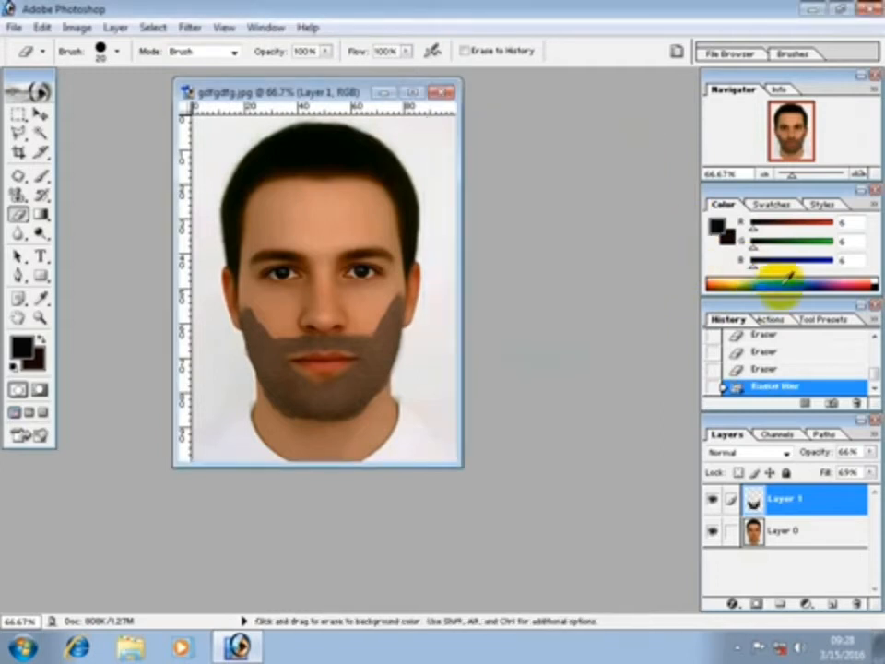
Raise the beard layer's opacity to 93% and its fill to 78%.
{"action": "left_click", "coordinate": [871, 452]}
{"action": "left_click_drag", "start_coordinate": [841, 470], "coordinate": [858, 471]}
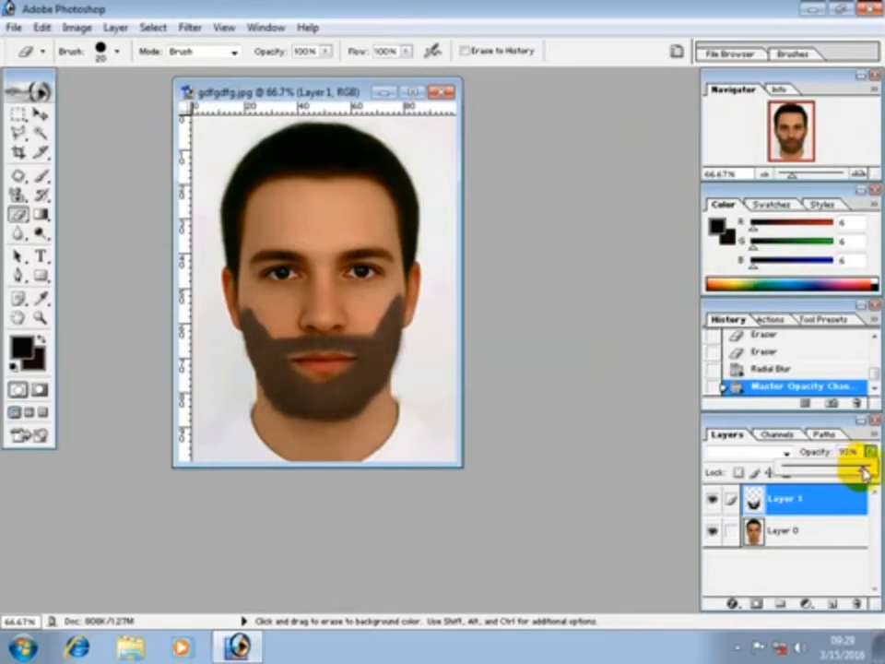
{"action": "left_click", "coordinate": [794, 422]}
{"action": "left_click", "coordinate": [871, 474]}
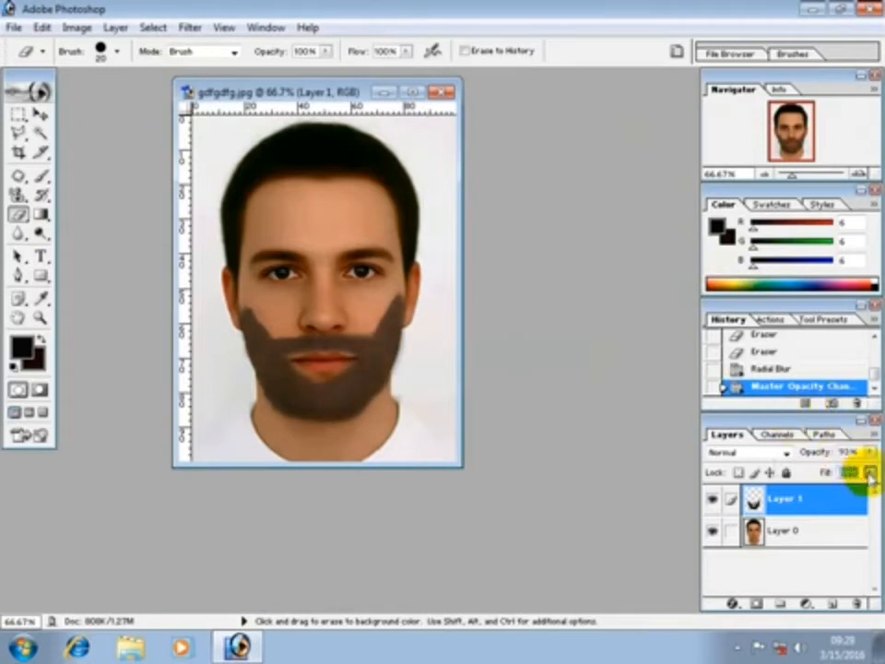
{"action": "left_click", "coordinate": [854, 490]}
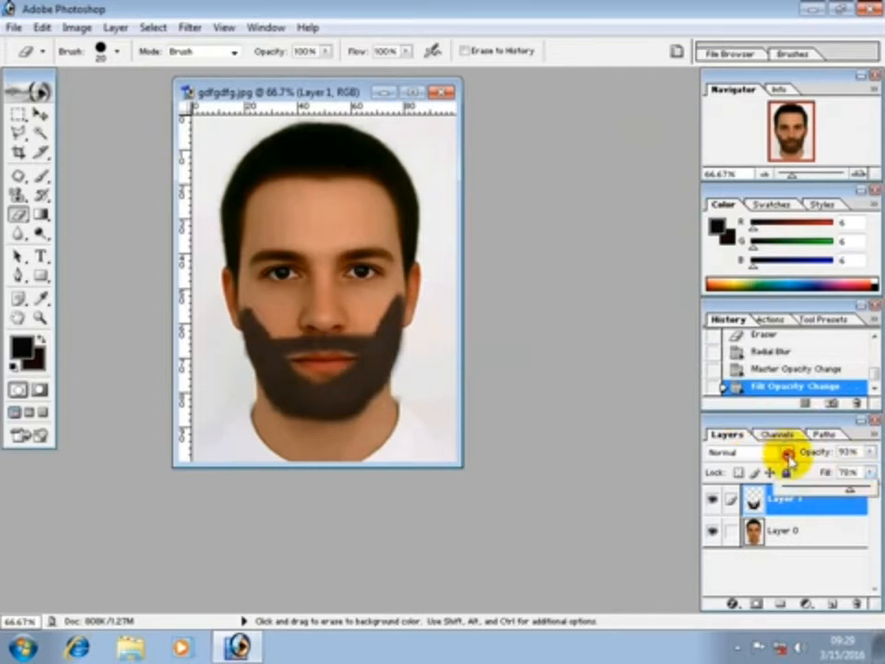
Try one blending mode after another on the beard layer and settle on Pin Light.
{"action": "left_click", "coordinate": [782, 453]}
{"action": "left_click", "coordinate": [742, 442]}
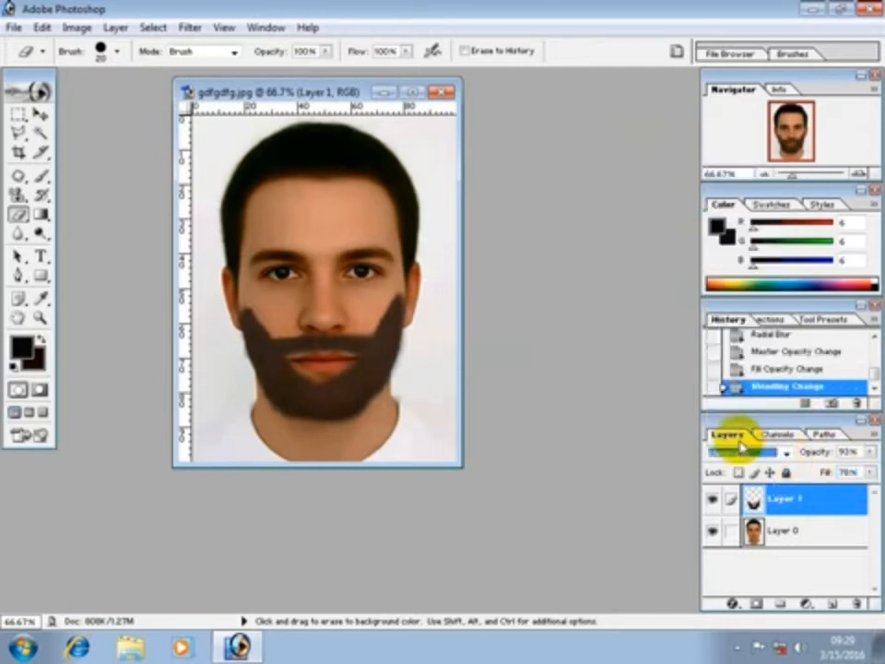
{"action": "key", "text": "Up"}
{"action": "key", "text": "Up"}
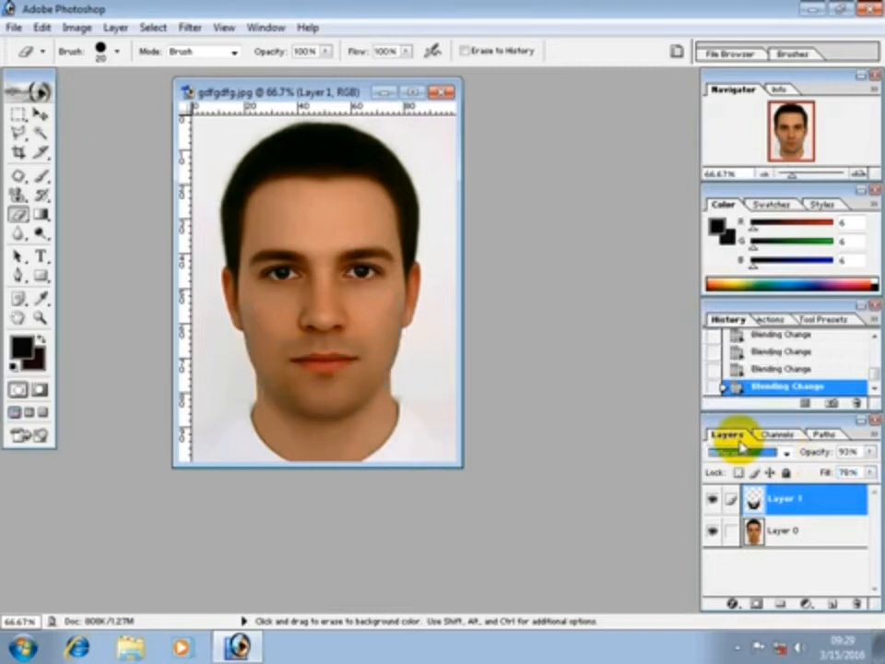
{"action": "key", "text": "Up"}
{"action": "key", "text": "Up"}
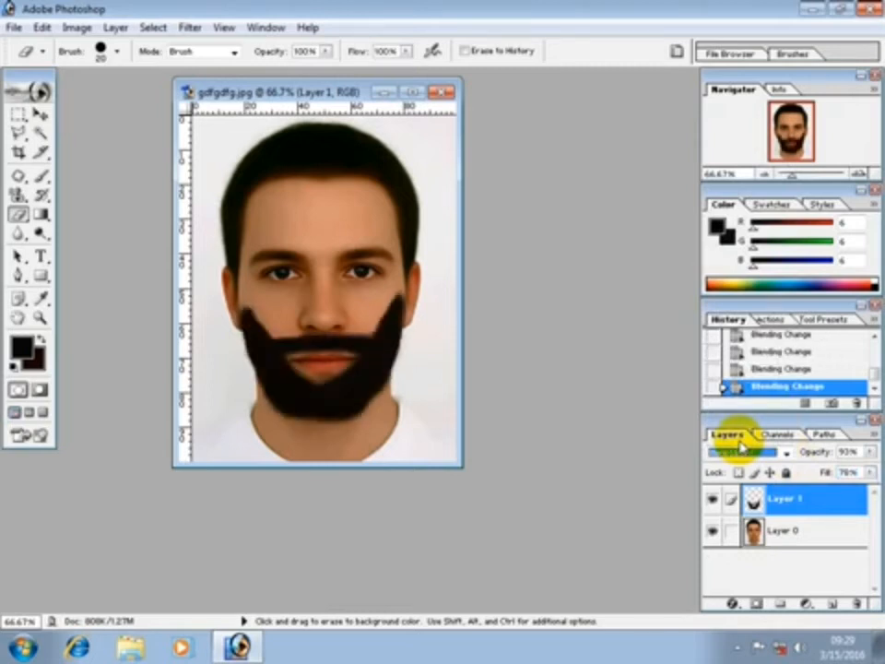
{"action": "key", "text": "Up"}
{"action": "key", "text": "Up"}
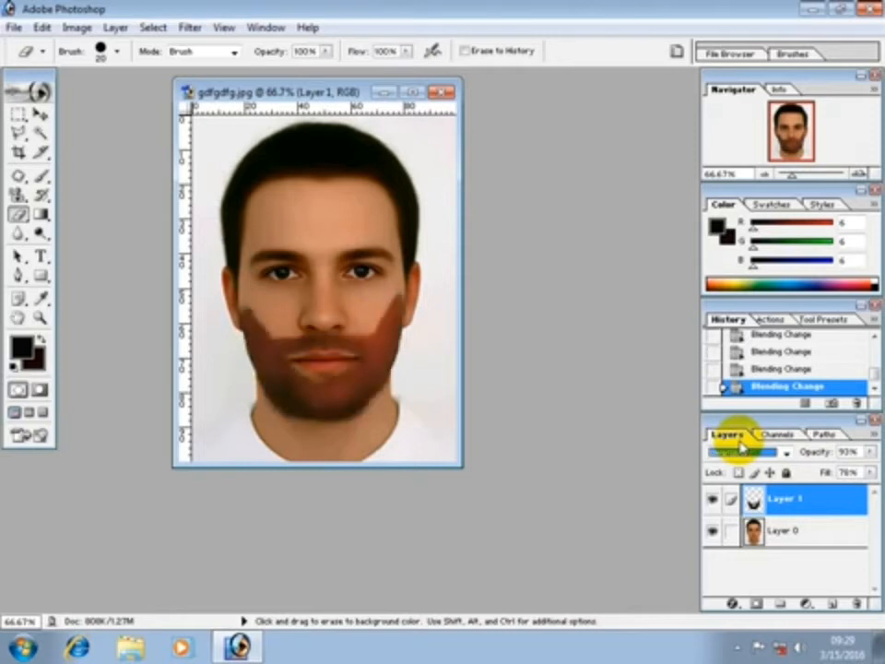
{"action": "key", "text": "Up"}
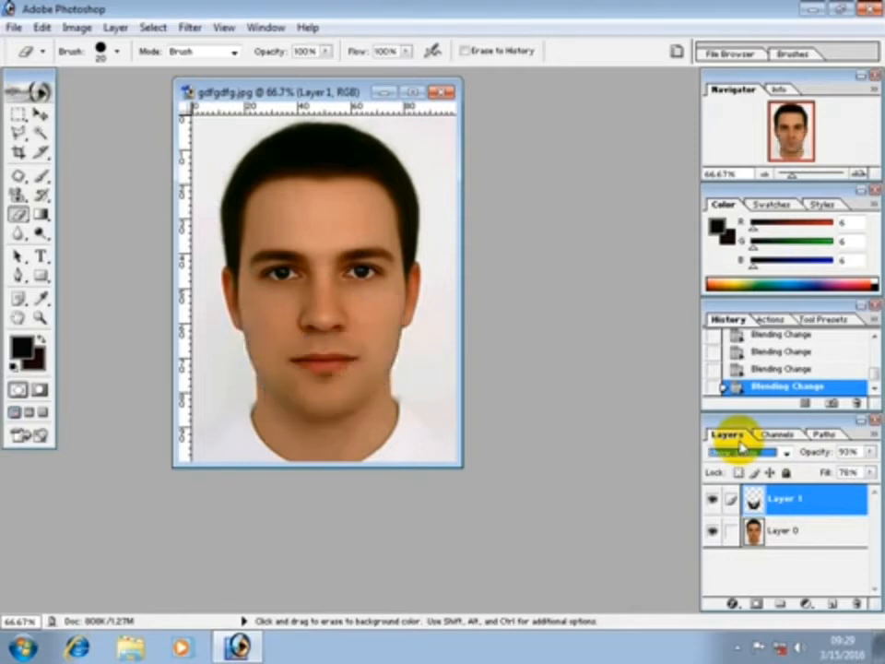
{"action": "key", "text": "Up"}
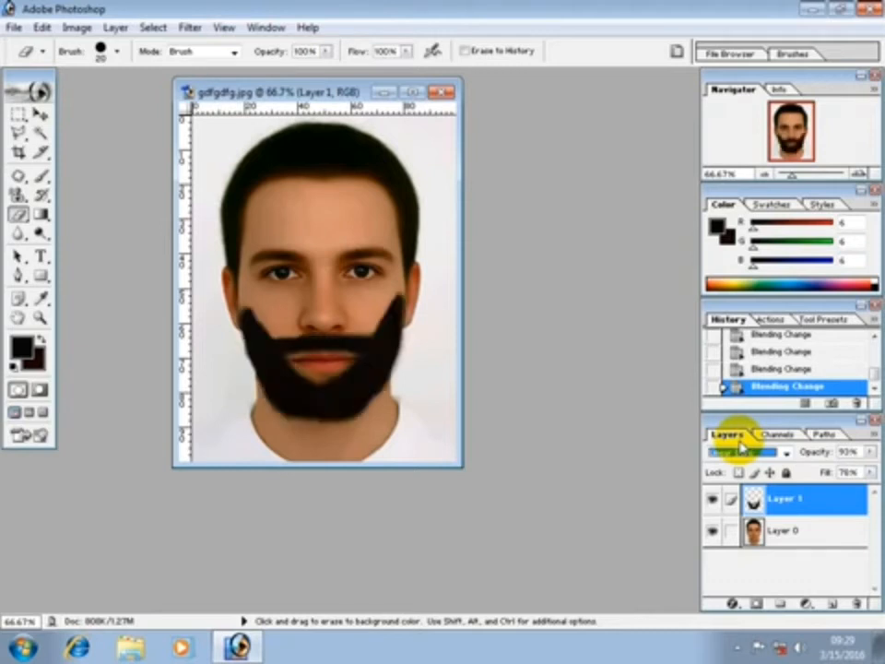
{"action": "key", "text": "Up"}
{"action": "key", "text": "Up"}
{"action": "key", "text": "Up"}
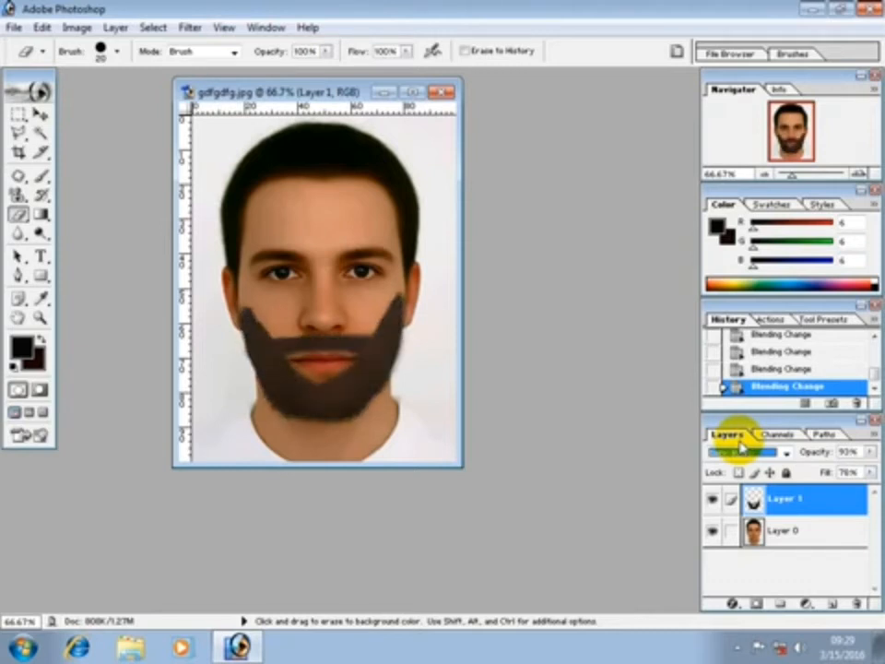
{"action": "key", "text": "Up"}
{"action": "key", "text": "Up"}
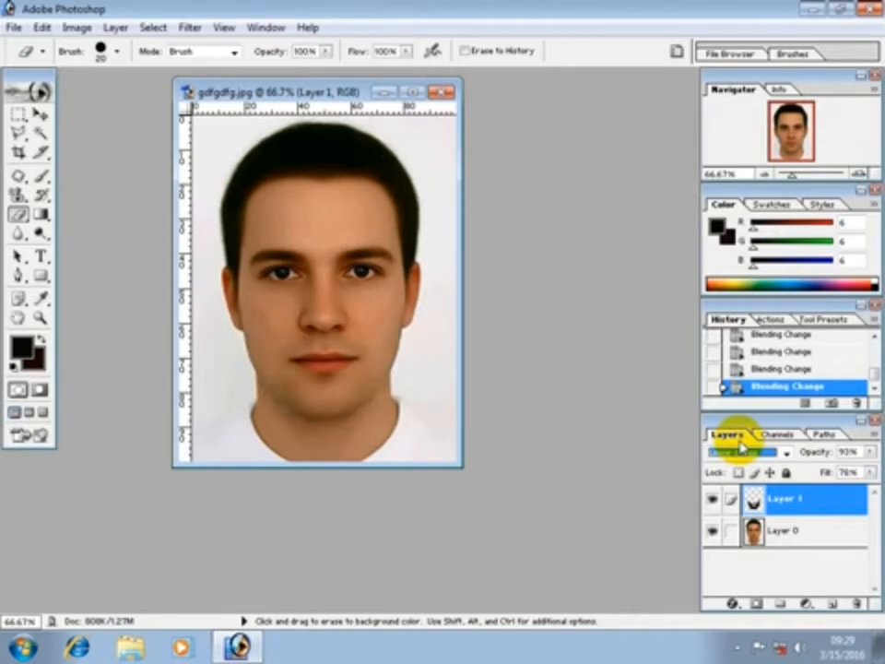
{"action": "key", "text": "Up"}
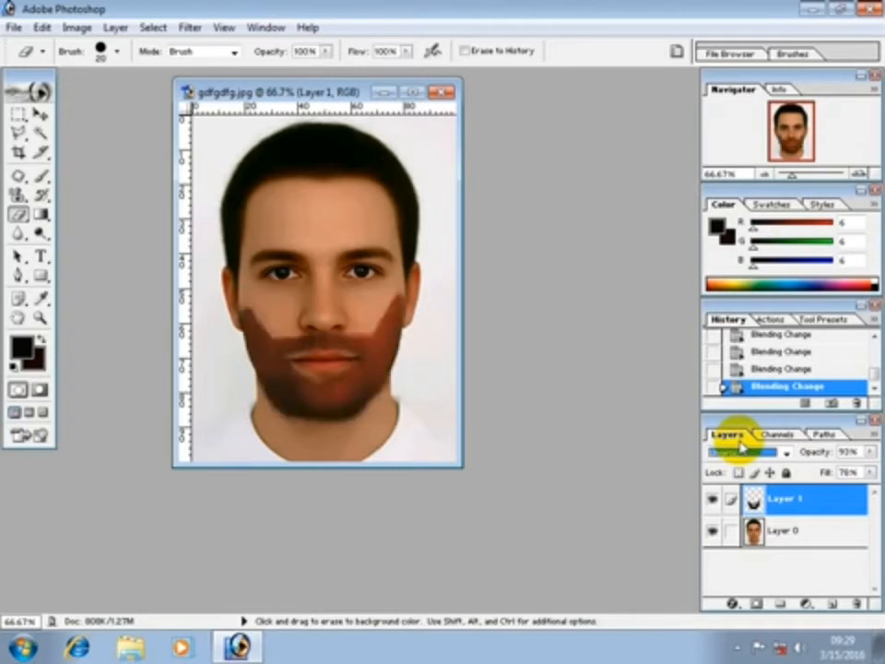
{"action": "key", "text": "Up"}
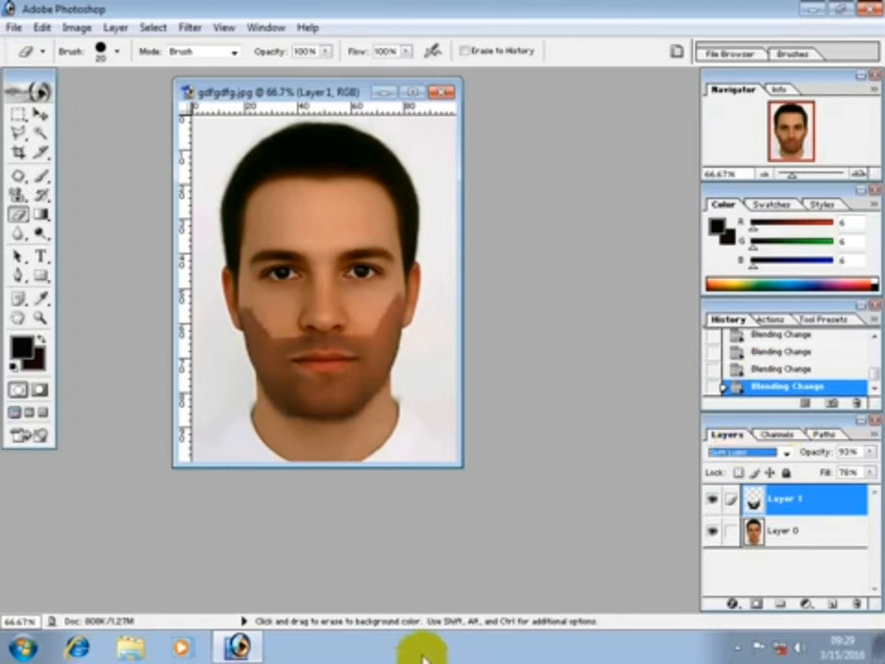
{"action": "key", "text": "Up"}
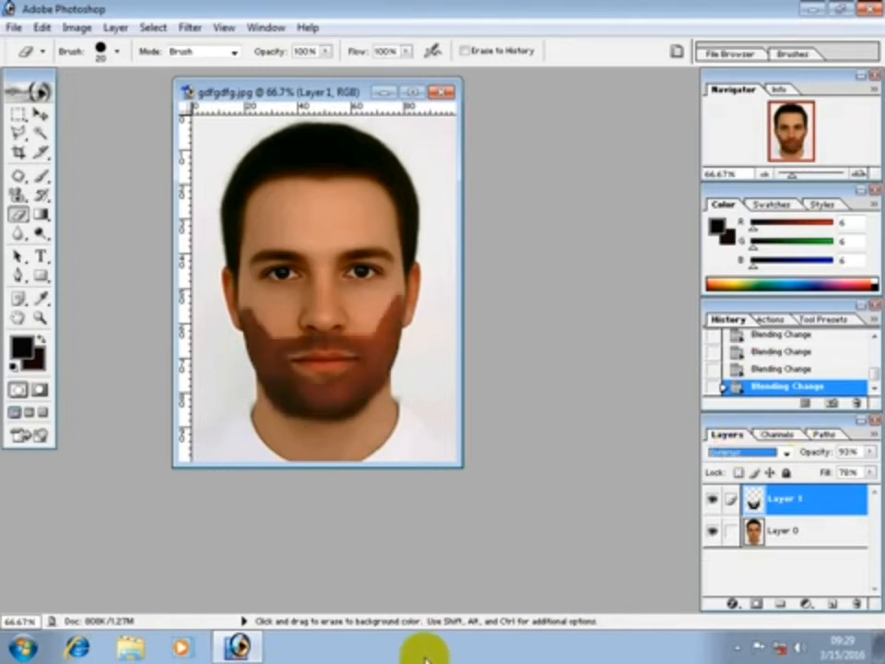
{"action": "key", "text": "Up"}
{"action": "key", "text": "Up"}
{"action": "key", "text": "Up"}
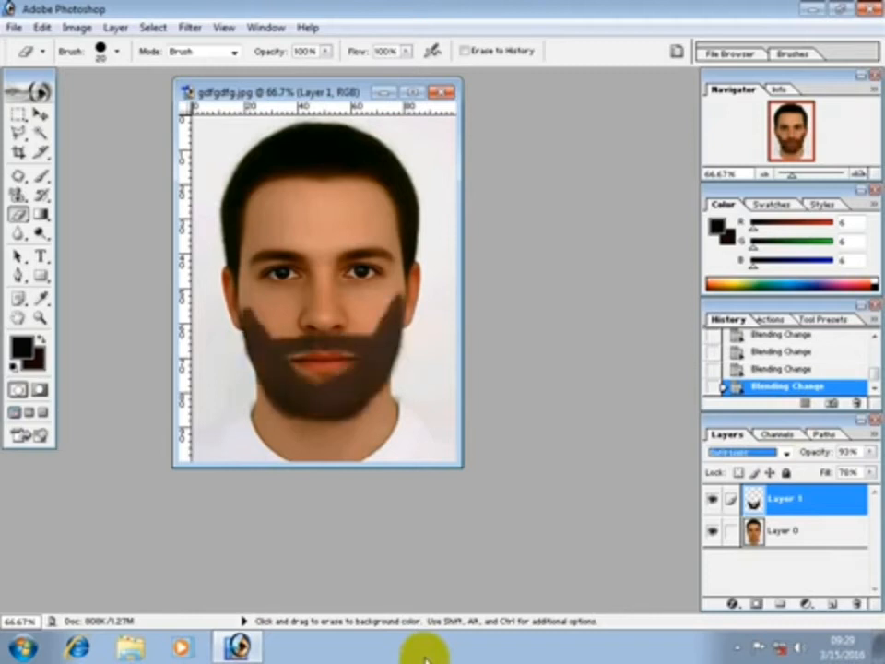
{"action": "key", "text": "Up"}
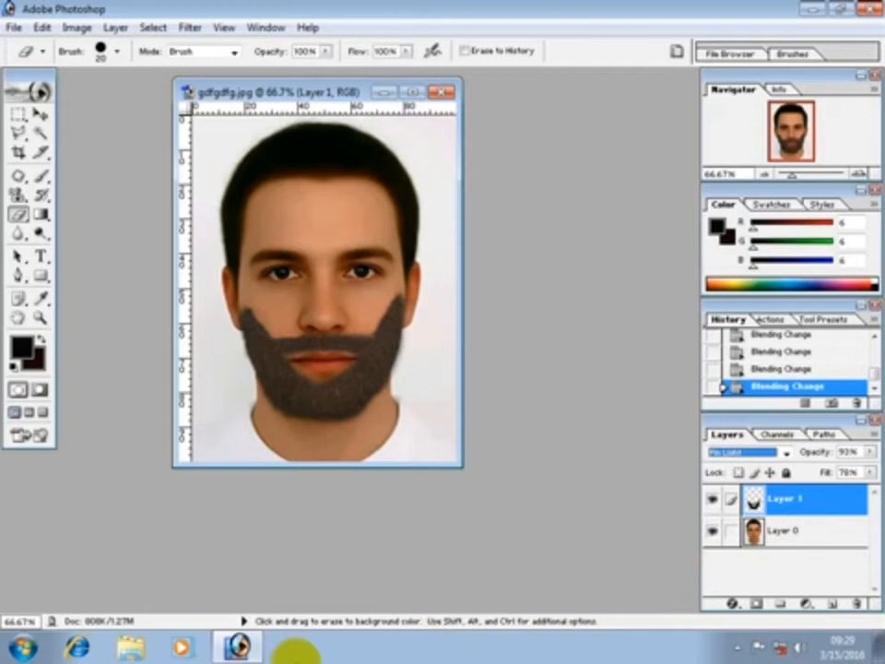
Lower the beard layer's fill to about 65% and its opacity to 78%.
{"action": "left_click_drag", "start_coordinate": [872, 479], "coordinate": [835, 495]}
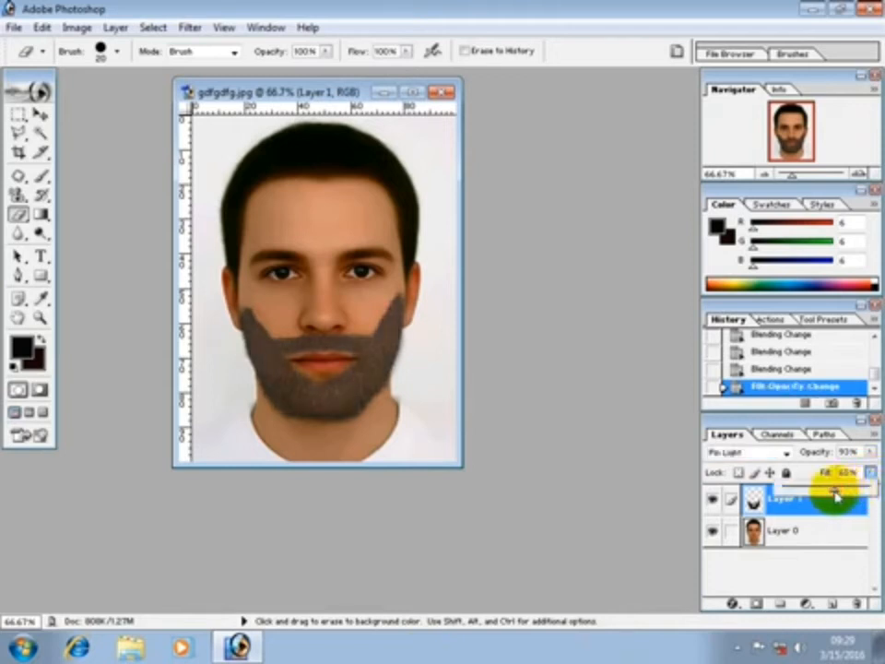
{"action": "left_click_drag", "start_coordinate": [869, 452], "coordinate": [852, 472]}
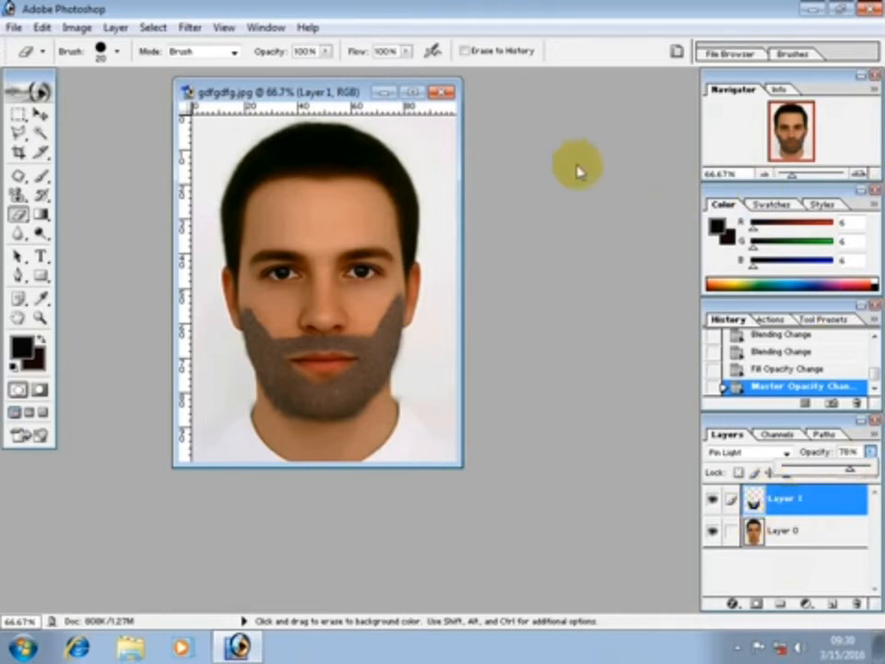
Close the portrait document without saving it and minimize the Photoshop window.
{"action": "left_click", "coordinate": [443, 92]}
{"action": "left_click", "coordinate": [452, 256]}
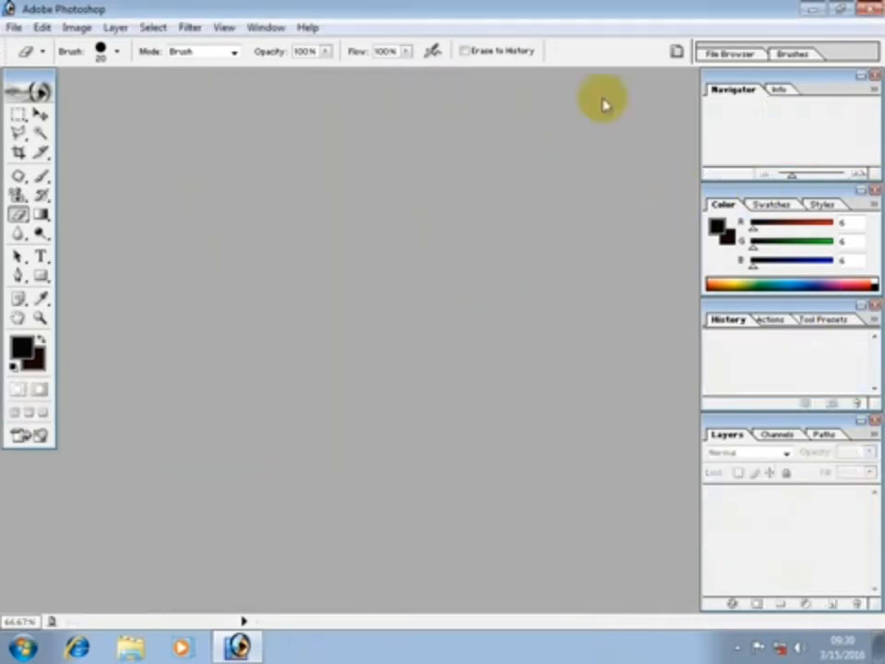
{"action": "left_click", "coordinate": [812, 9]}
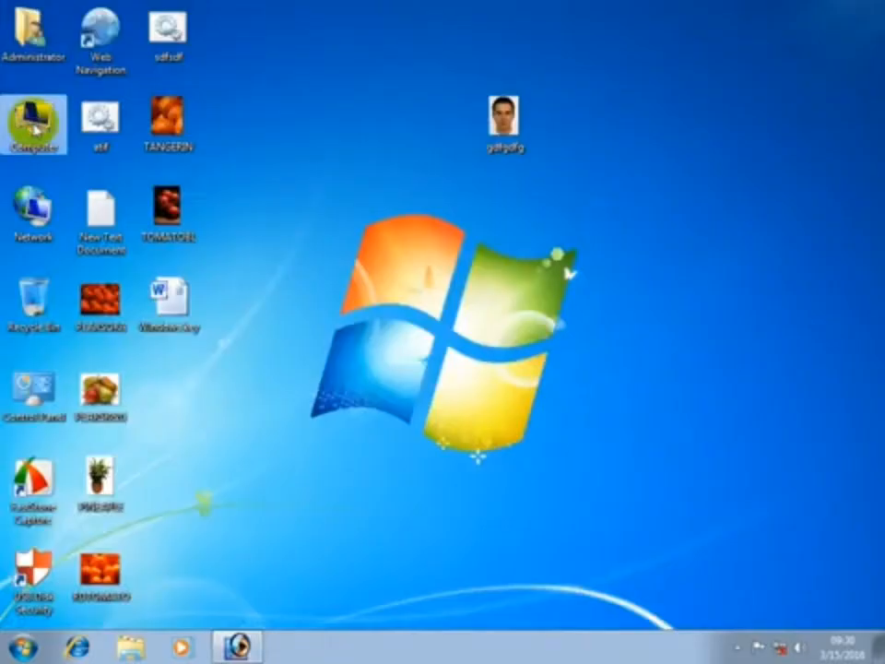
Open the "photoshope brushes" folder on the removable disk in Windows Explorer and show its files as large icons.
{"action": "double_click", "coordinate": [33, 129]}
{"action": "double_click", "coordinate": [396, 195]}
{"action": "left_click", "coordinate": [212, 118]}
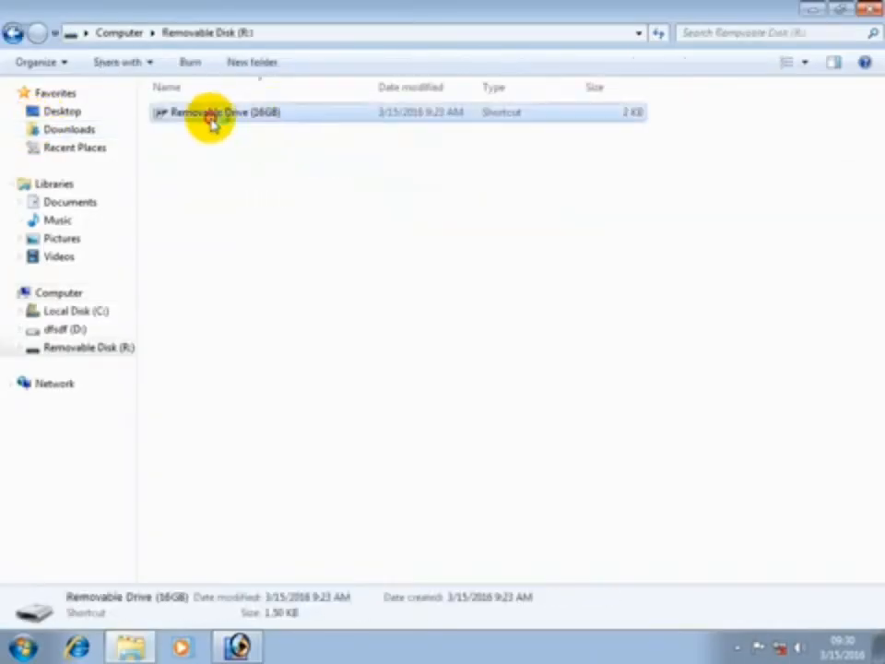
{"action": "double_click", "coordinate": [239, 115]}
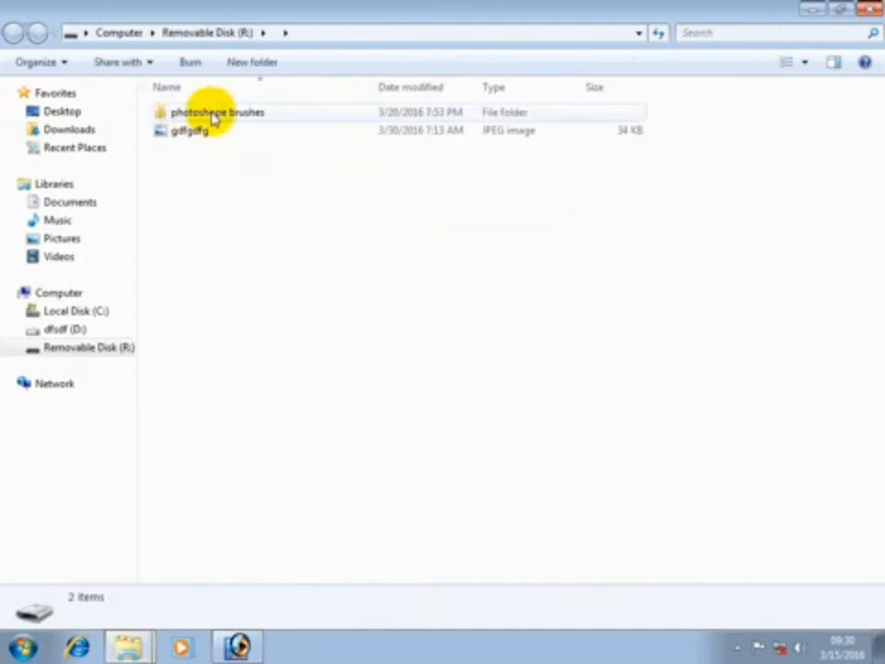
{"action": "double_click", "coordinate": [212, 115]}
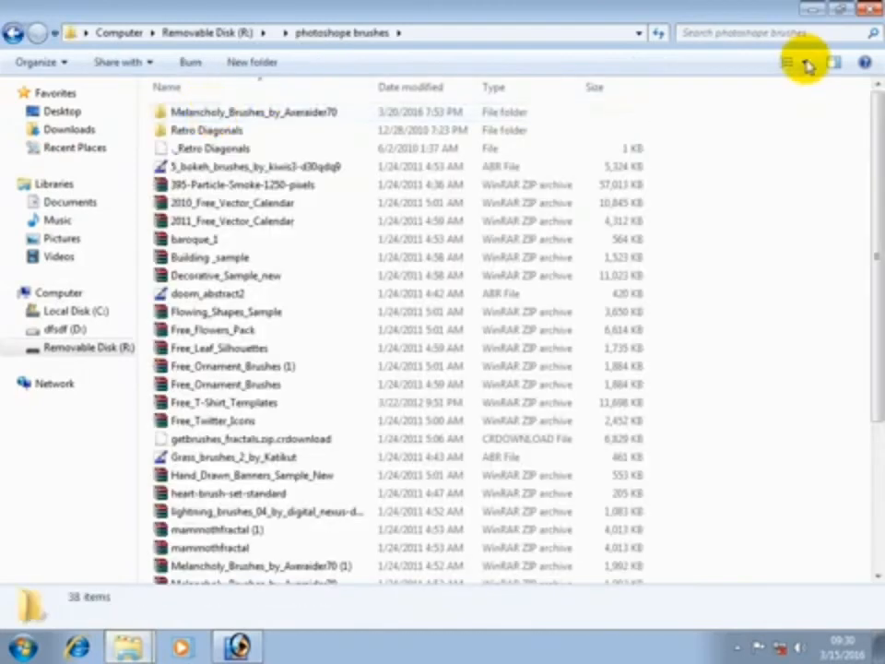
{"action": "left_click", "coordinate": [804, 63]}
{"action": "left_click", "coordinate": [826, 75]}
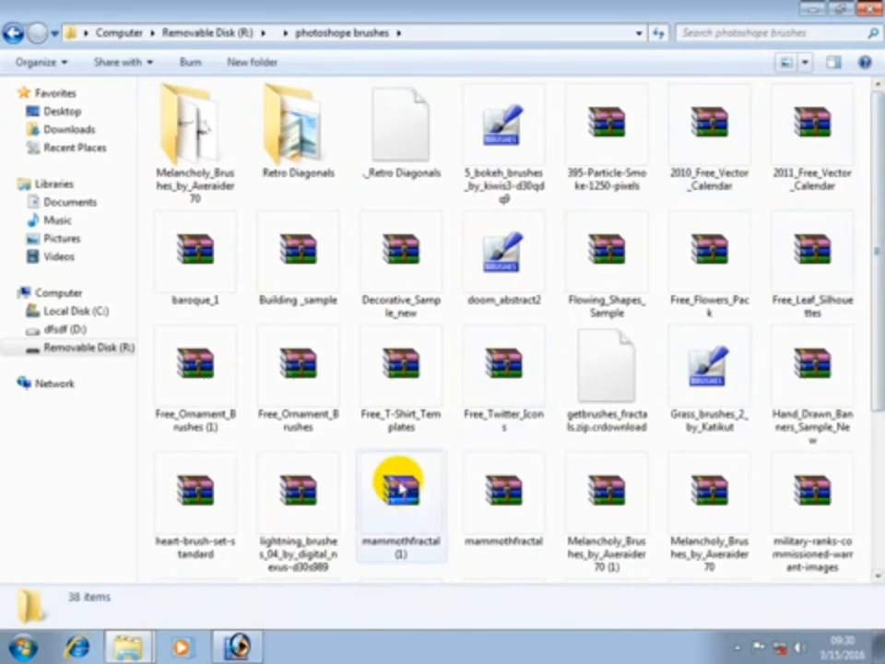
Extract the lightning_brushes_04_by_digital_nexus archive to the Desktop, then dismiss the WinRAR messages, close the folder window and select the extracted folder.
{"action": "right_click", "coordinate": [297, 494]}
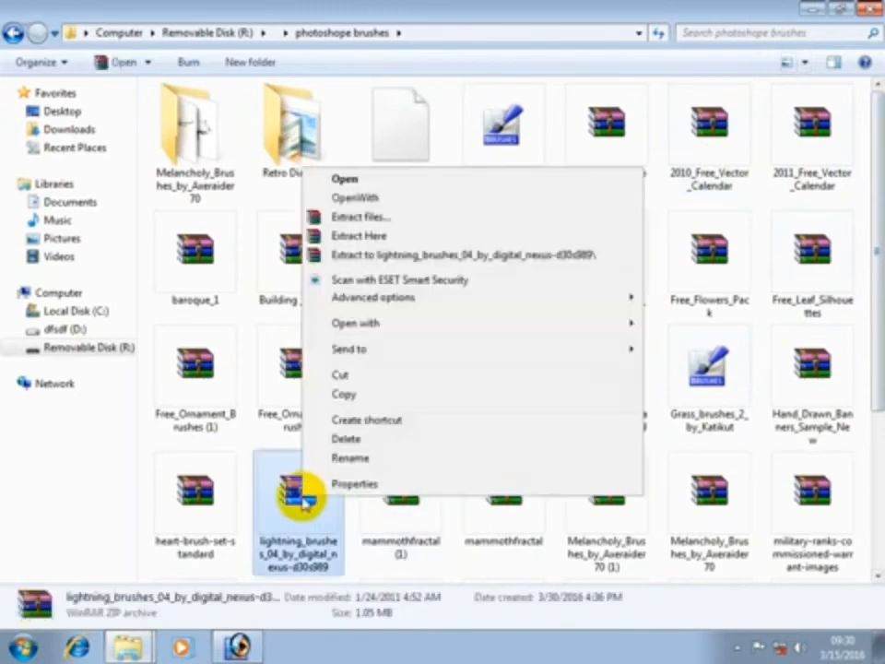
{"action": "left_click", "coordinate": [381, 225]}
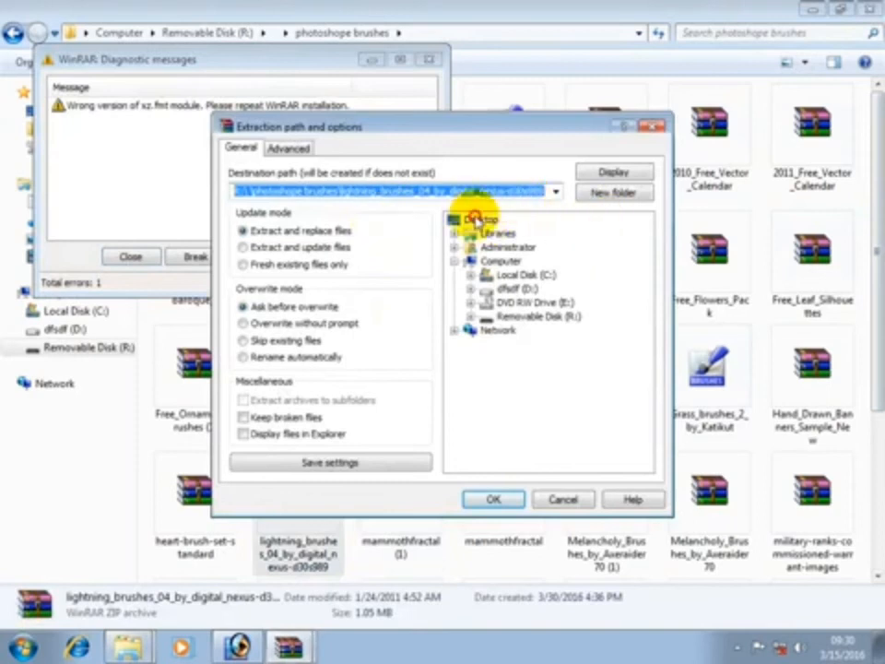
{"action": "left_click", "coordinate": [479, 220]}
{"action": "left_click", "coordinate": [494, 498]}
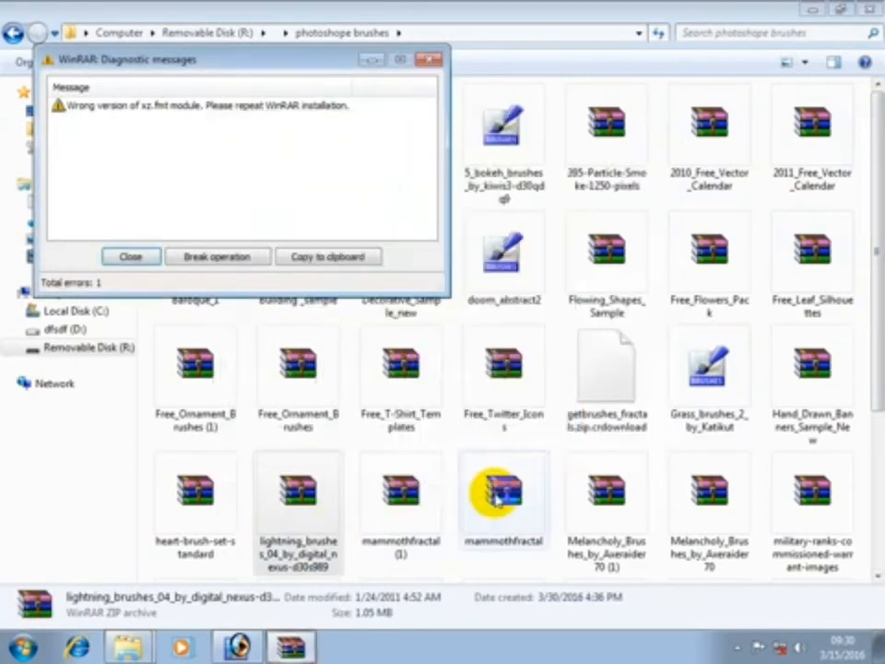
{"action": "left_click", "coordinate": [429, 59]}
{"action": "left_click", "coordinate": [871, 9]}
{"action": "left_click", "coordinate": [870, 9]}
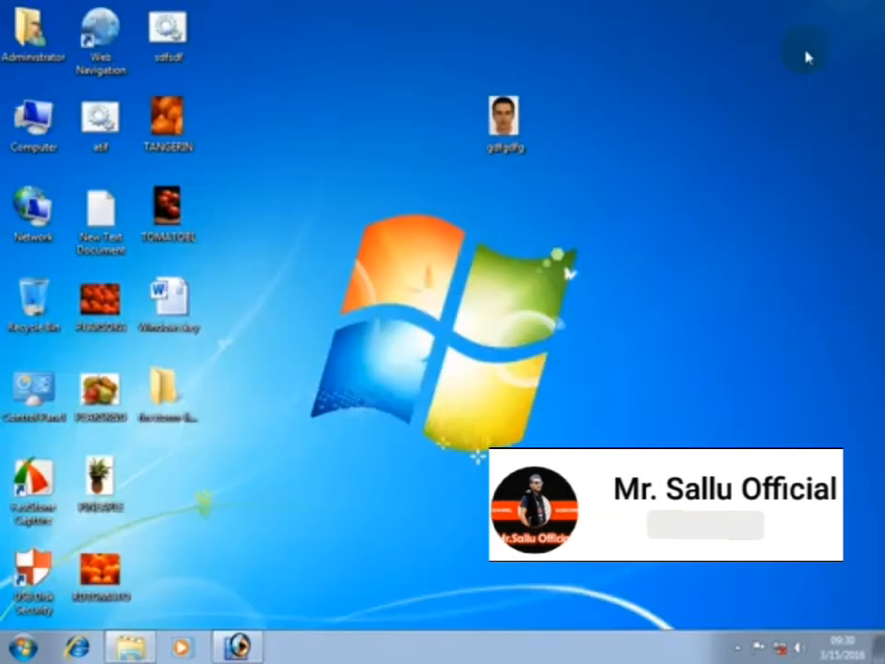
{"action": "left_click", "coordinate": [166, 397]}
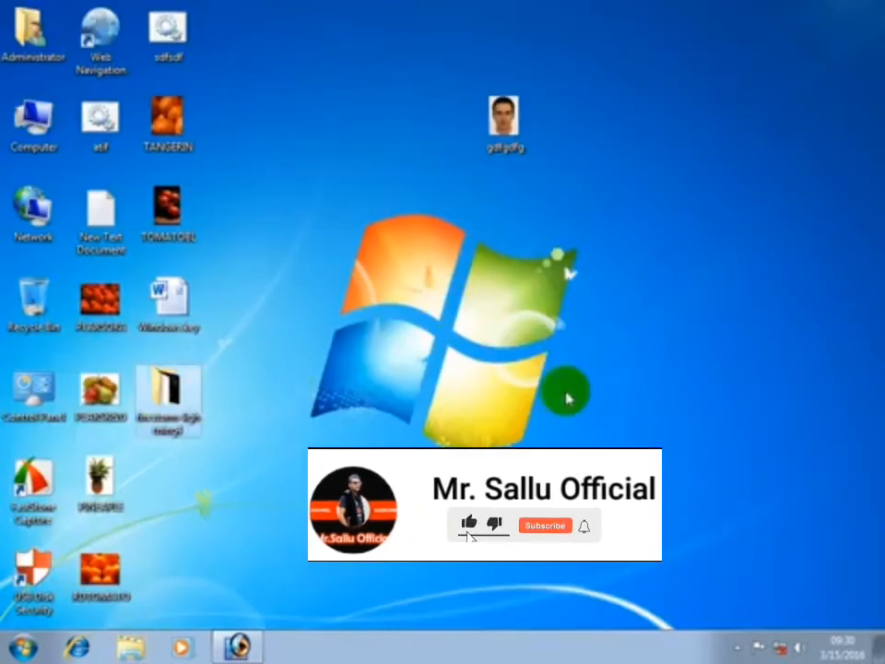
Switch back to Photoshop and create a new 800 x 600 pixel RGB document with a white background.
{"action": "left_click", "coordinate": [239, 646]}
{"action": "double_click", "coordinate": [270, 219]}
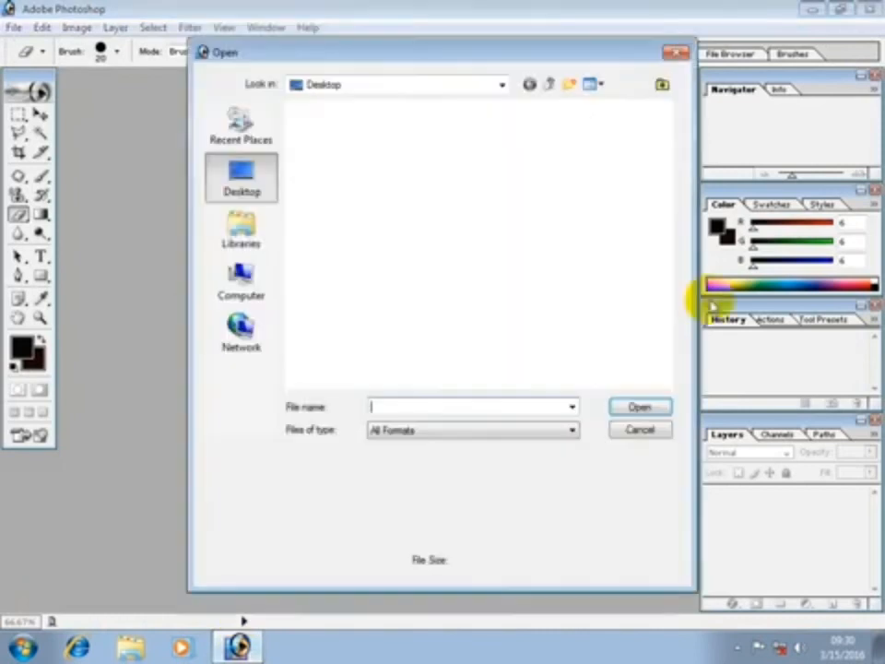
{"action": "left_click", "coordinate": [643, 429]}
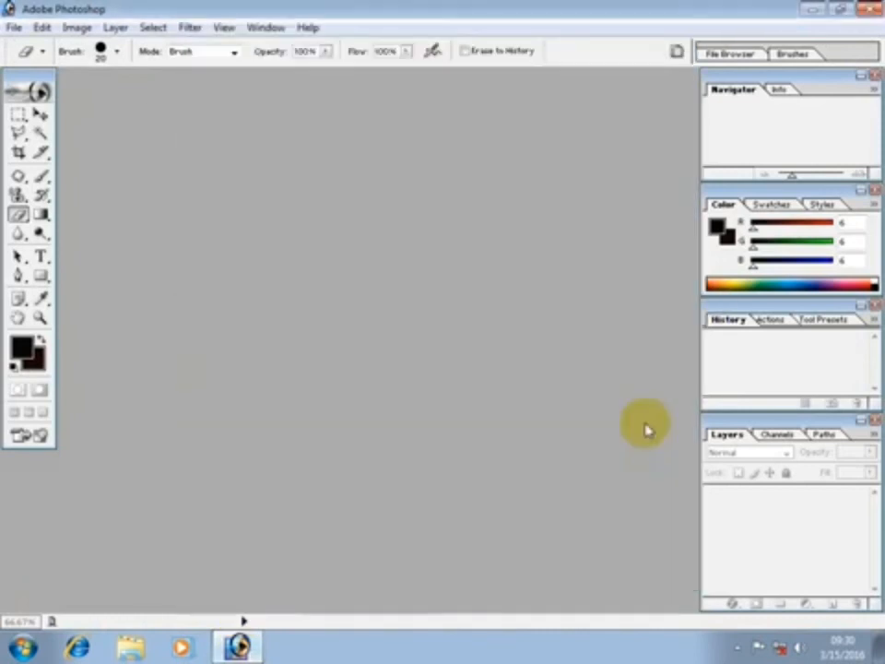
{"action": "key", "text": "ctrl+n"}
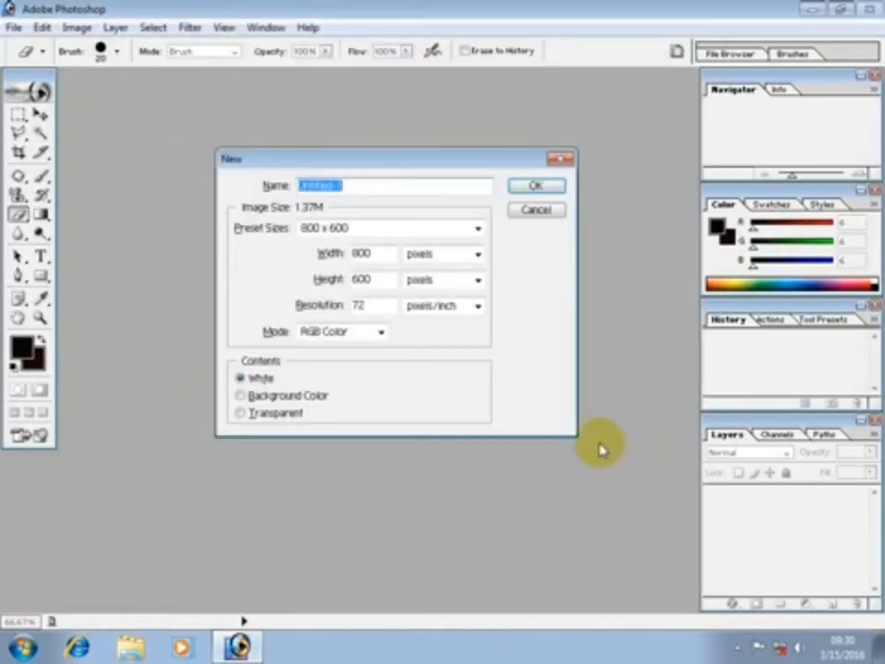
{"action": "left_click", "coordinate": [527, 184]}
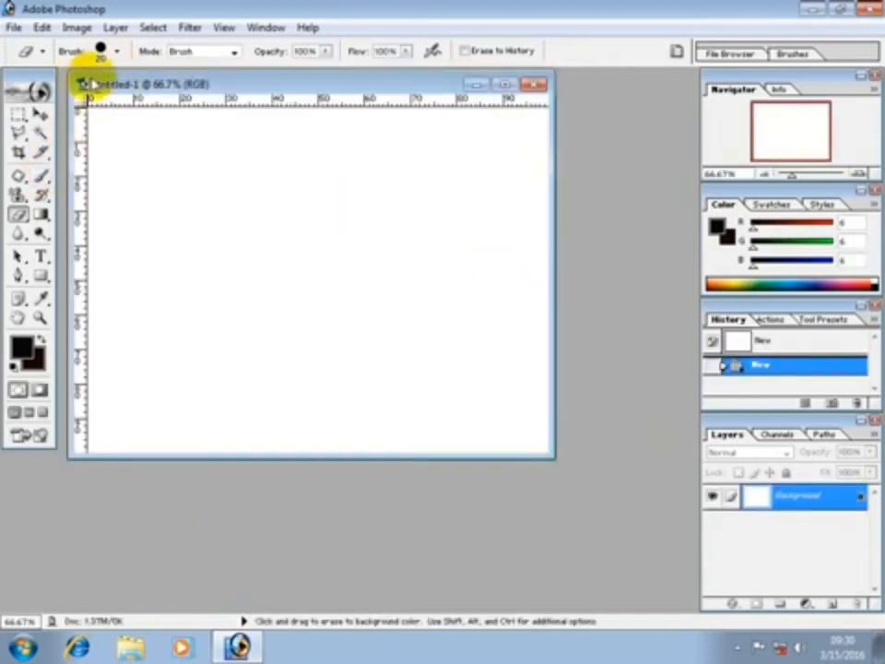
With the Brush tool, load the Faux Finish Brushes set and choose the Plastic Wrap - Dark 40 pixels brush.
{"action": "left_click_drag", "start_coordinate": [39, 176], "coordinate": [115, 178]}
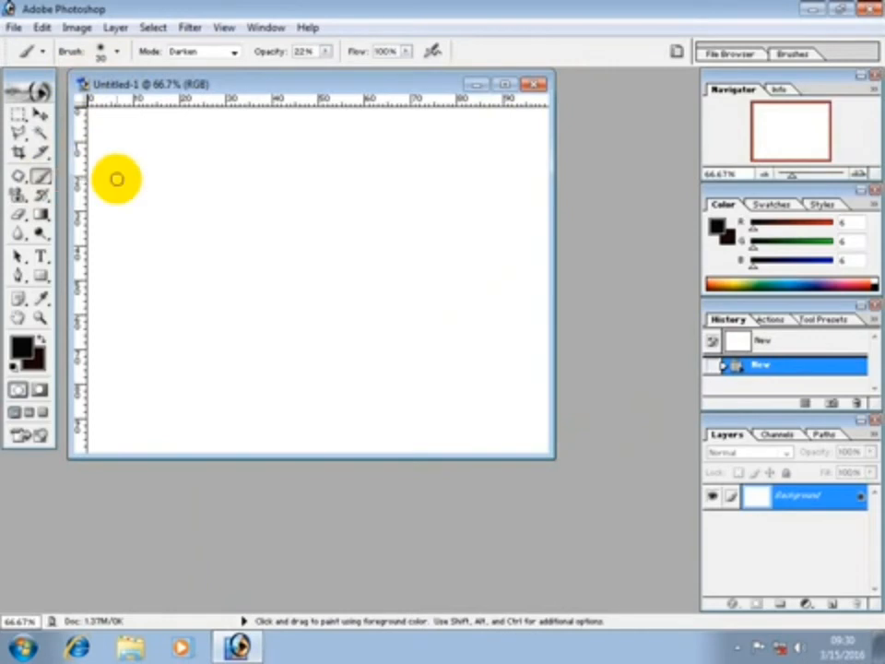
{"action": "left_click", "coordinate": [116, 54]}
{"action": "left_click", "coordinate": [209, 84]}
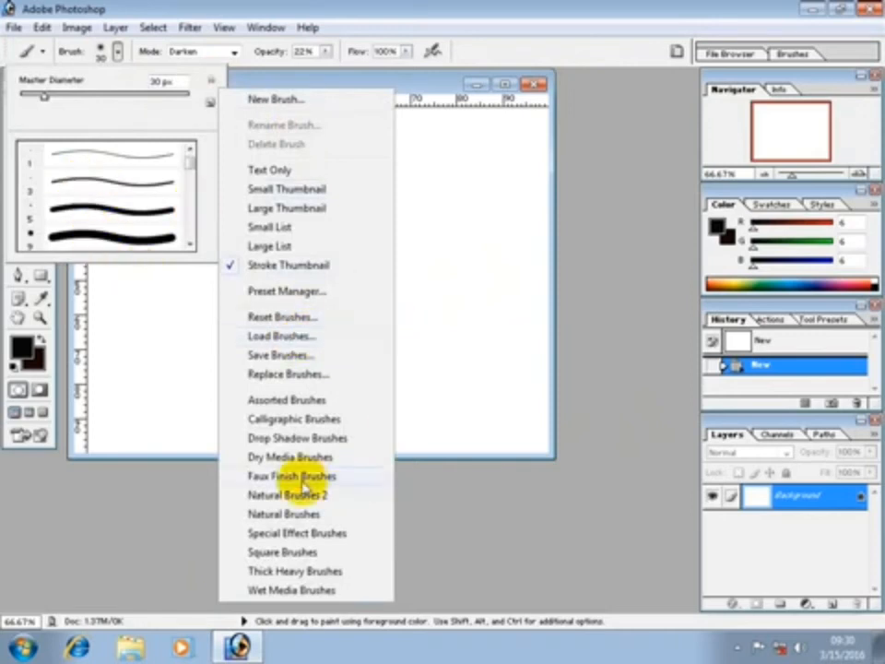
{"action": "left_click", "coordinate": [309, 475]}
{"action": "left_click", "coordinate": [373, 253]}
{"action": "double_click", "coordinate": [115, 221]}
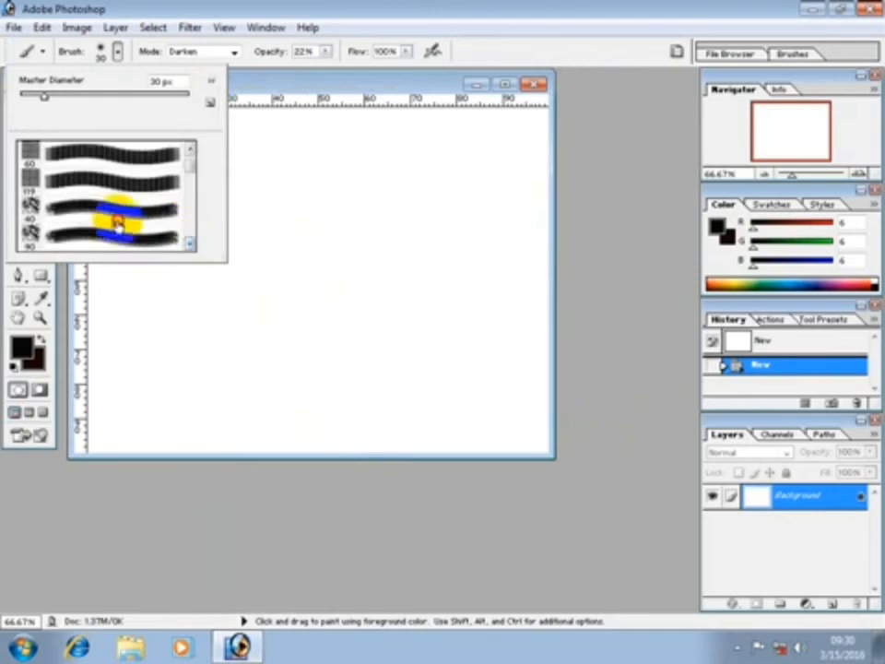
Paint a looping test stroke on the canvas, set the brush mode to Normal and paint a second curved stroke above it.
{"action": "mouse_move", "coordinate": [287, 241]}
{"action": "left_mouse_down"}
{"action": "mouse_move", "coordinate": [371, 302]}
{"action": "mouse_move", "coordinate": [214, 270]}
{"action": "left_mouse_up"}
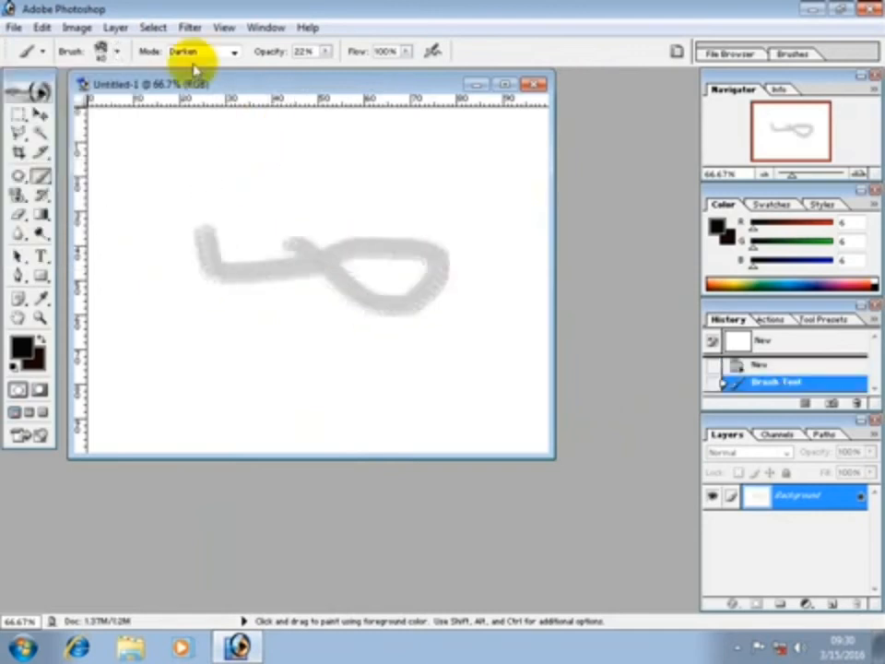
{"action": "left_click", "coordinate": [223, 52]}
{"action": "left_click", "coordinate": [205, 64]}
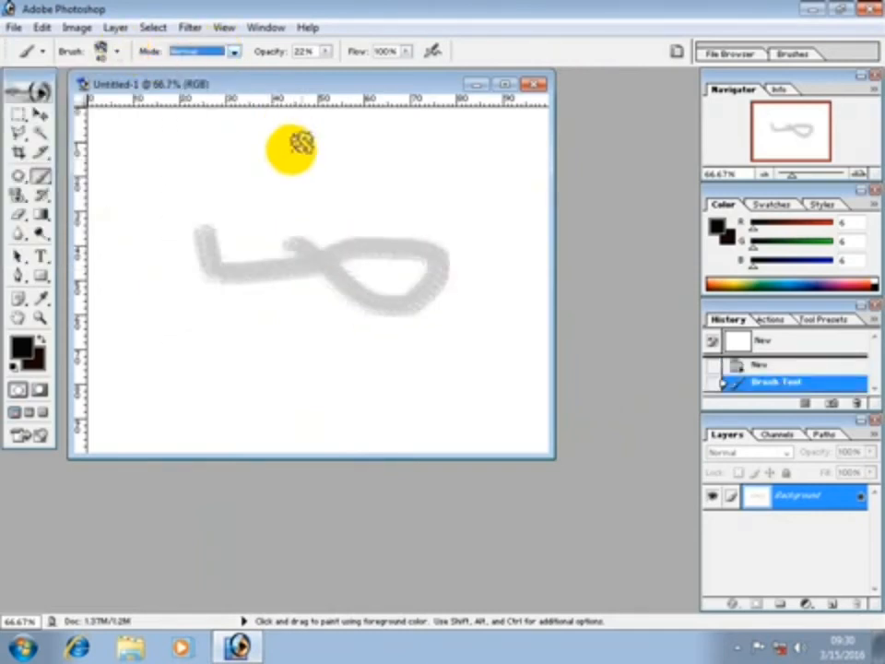
{"action": "mouse_move", "coordinate": [301, 142]}
{"action": "left_mouse_down"}
{"action": "mouse_move", "coordinate": [380, 213]}
{"action": "mouse_move", "coordinate": [478, 202]}
{"action": "left_mouse_up"}
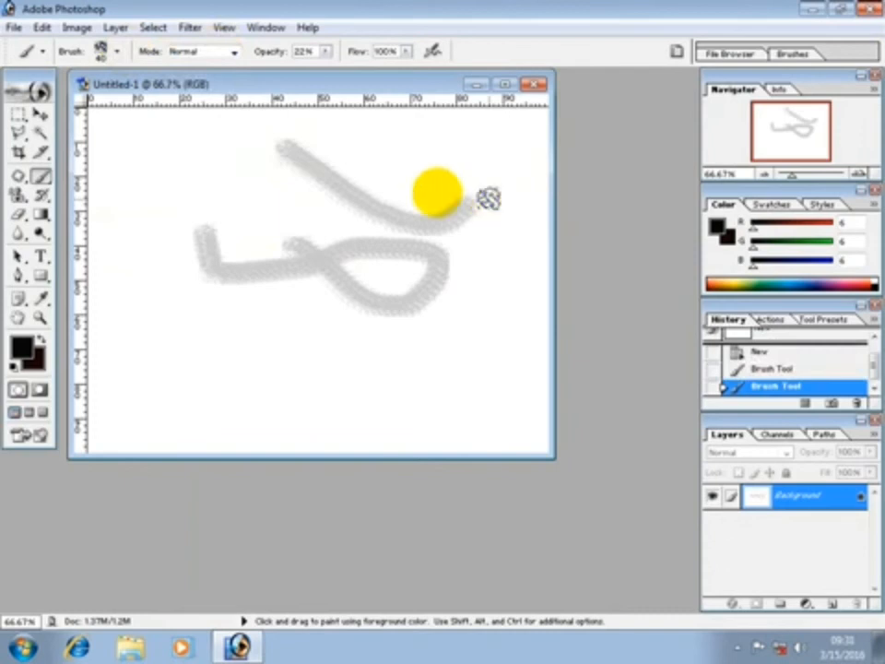
Show the brush presets as a Large List and load the Natural Brushes set.
{"action": "left_click", "coordinate": [117, 52]}
{"action": "left_click", "coordinate": [209, 83]}
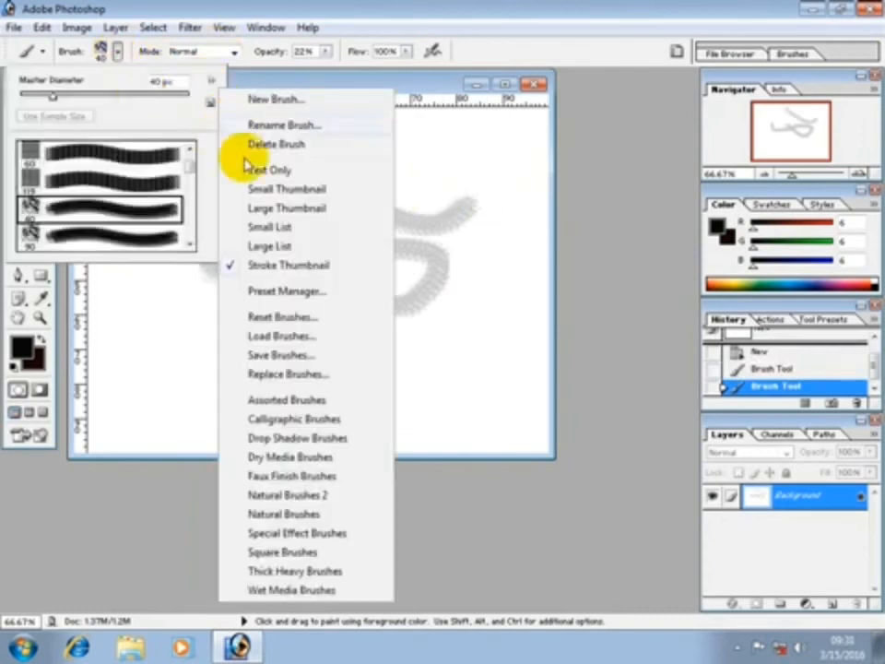
{"action": "left_click", "coordinate": [263, 247]}
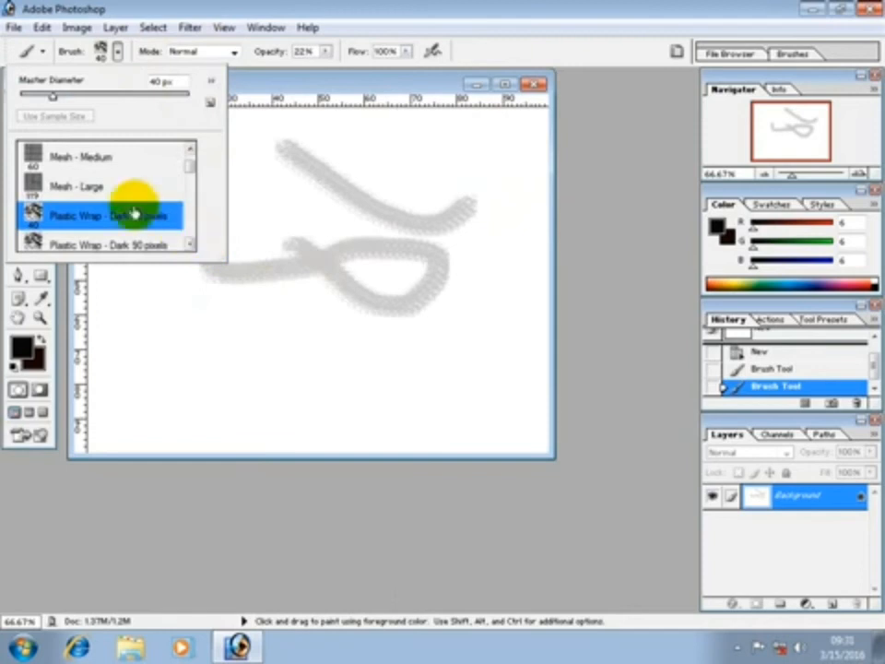
{"action": "left_click", "coordinate": [208, 83]}
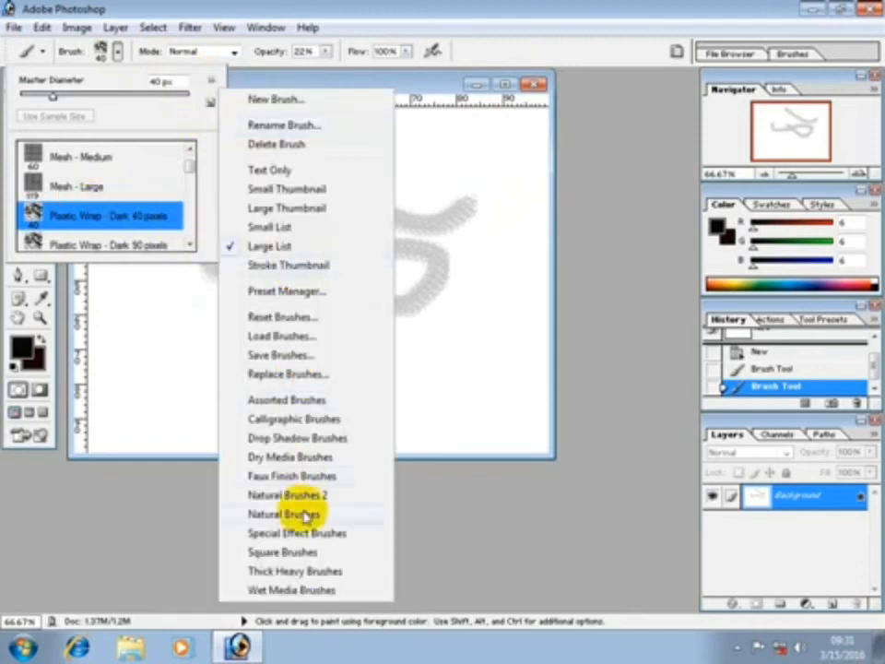
{"action": "left_click", "coordinate": [306, 516]}
{"action": "left_click", "coordinate": [374, 249]}
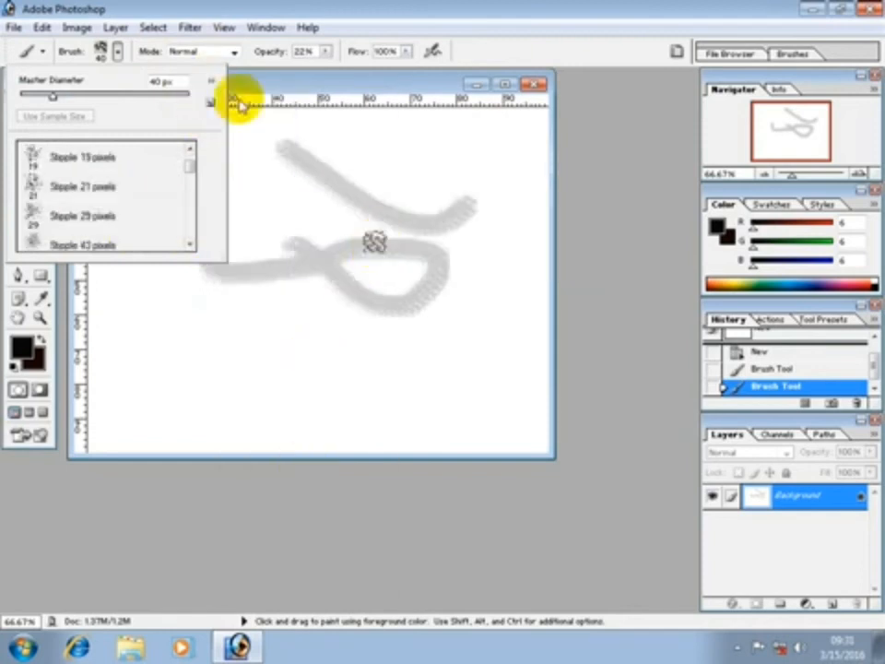
Load the firestorm_lightning4 brush file from the firestorm-lightning4 folder on the Desktop.
{"action": "left_click", "coordinate": [210, 83]}
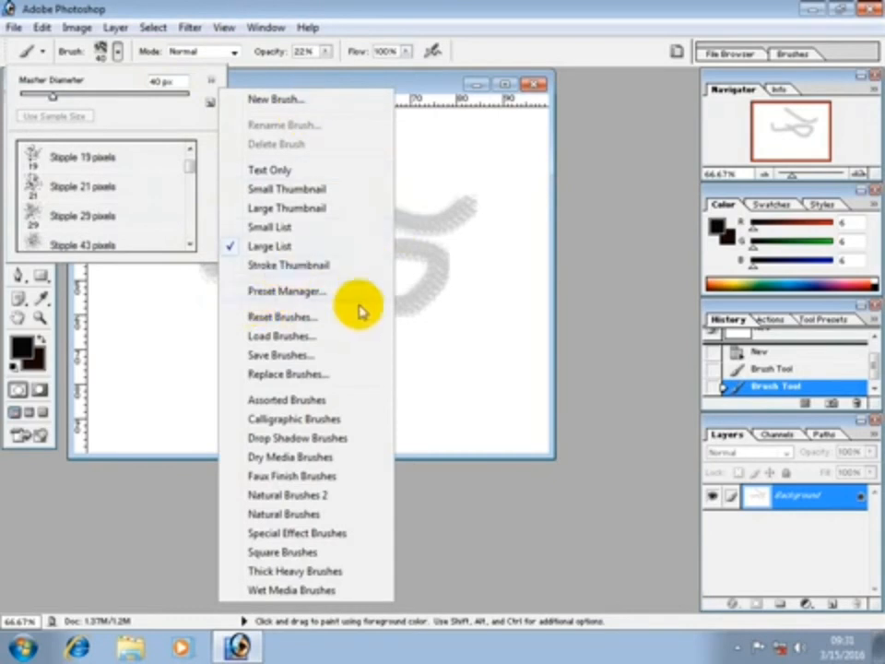
{"action": "left_click", "coordinate": [314, 337]}
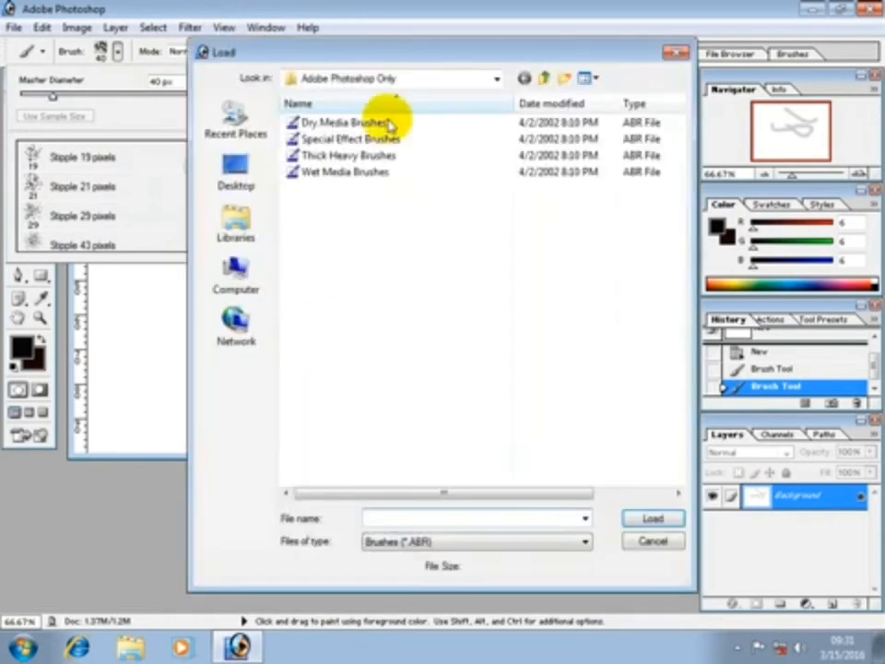
{"action": "left_click", "coordinate": [235, 171]}
{"action": "double_click", "coordinate": [378, 231]}
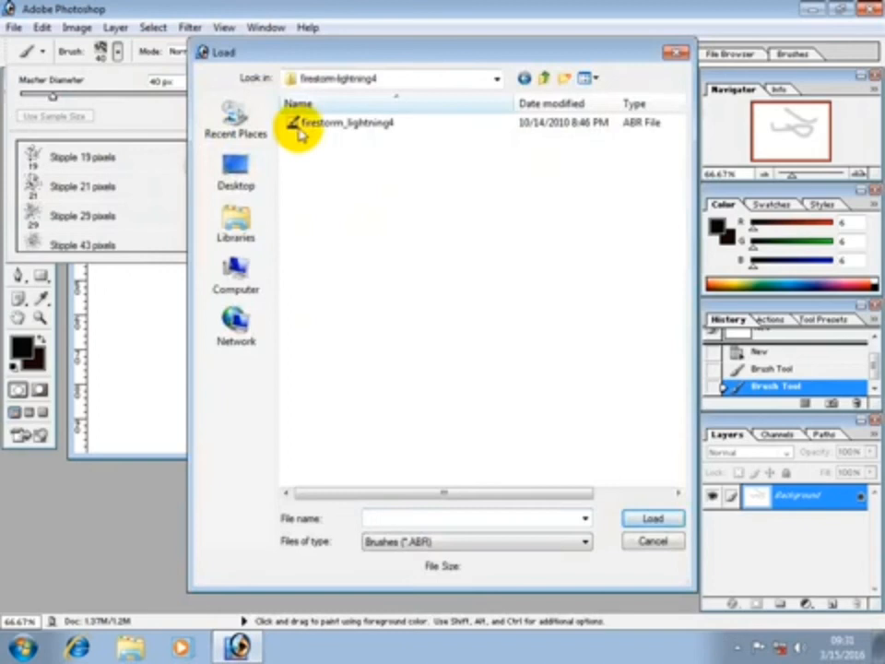
{"action": "left_click", "coordinate": [296, 126]}
{"action": "left_click", "coordinate": [652, 519]}
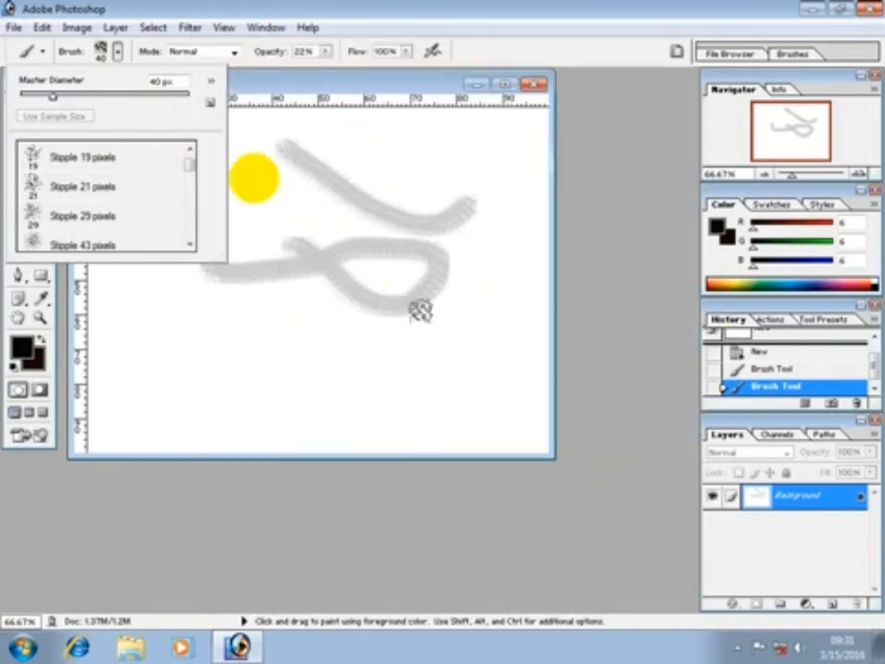
Choose the 1049 px lightning brush from the loaded presets and stamp lightning bolts over the test canvas.
{"action": "left_click_drag", "start_coordinate": [194, 168], "coordinate": [193, 237]}
{"action": "left_click", "coordinate": [84, 238]}
{"action": "left_click", "coordinate": [259, 313]}
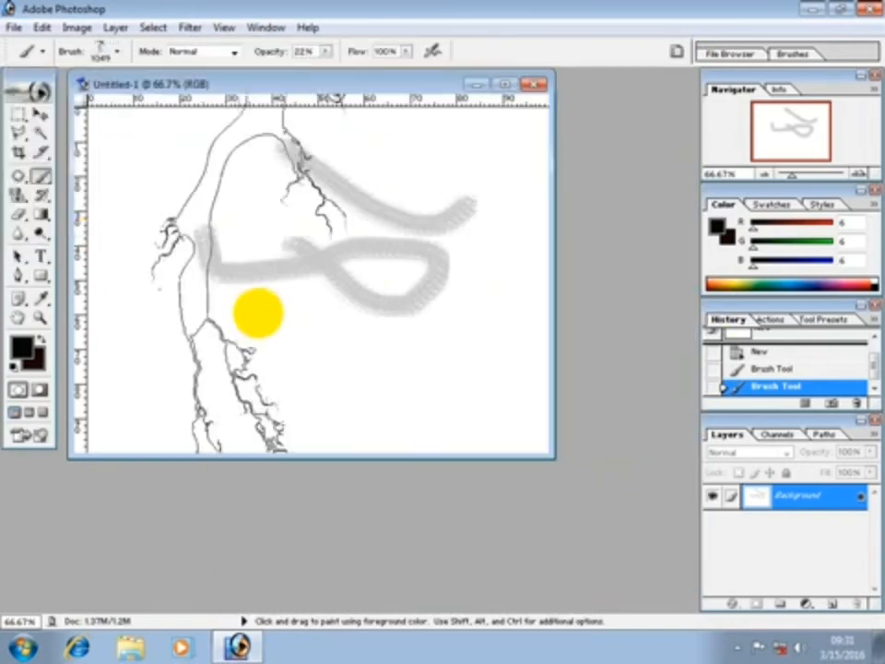
{"action": "left_click", "coordinate": [464, 411]}
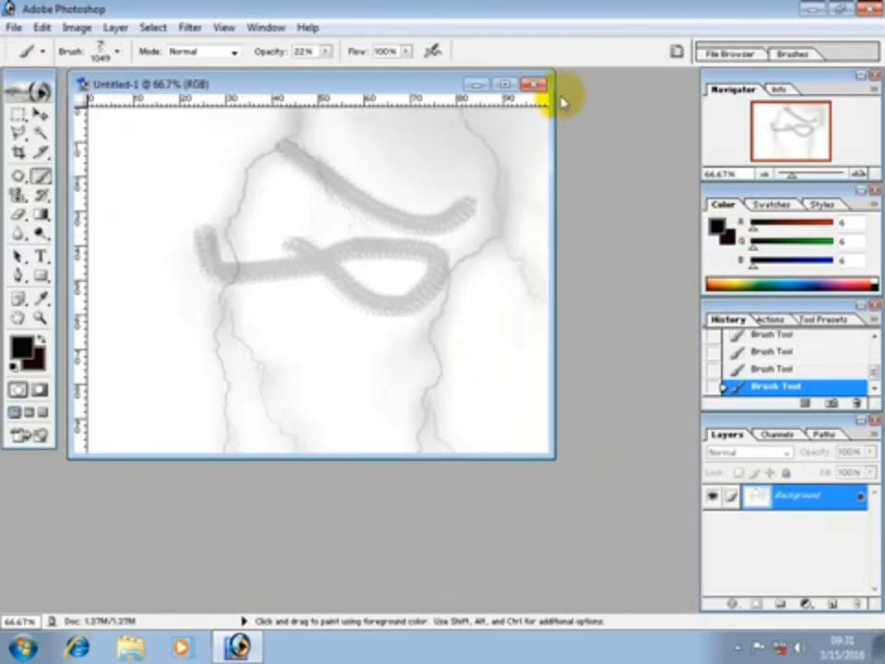
Close the test document without saving it and open arjun40.jpg from the Wallpepar folder inside My Pictures on drive D.
{"action": "left_click", "coordinate": [533, 84]}
{"action": "left_click", "coordinate": [443, 257]}
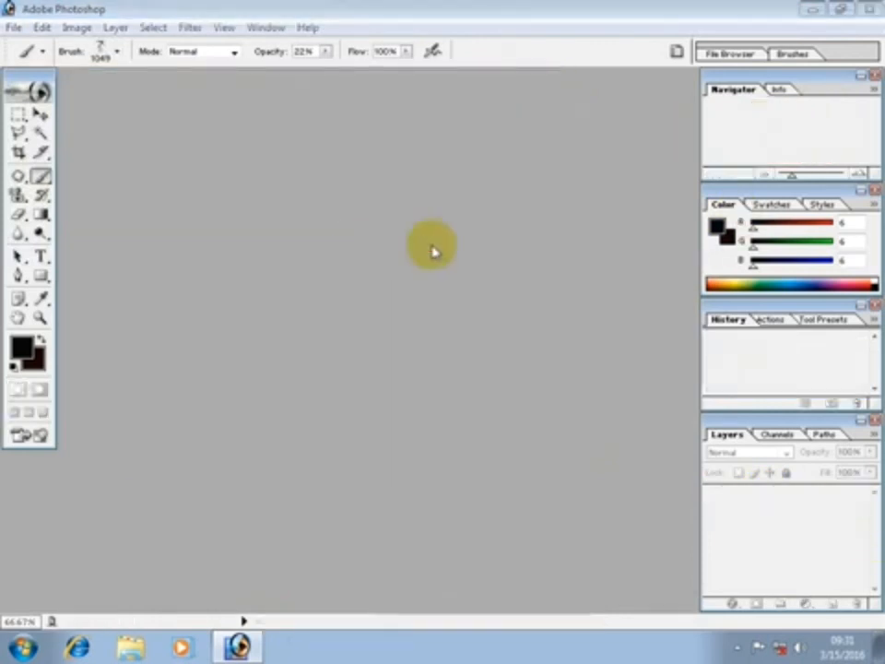
{"action": "double_click", "coordinate": [430, 247]}
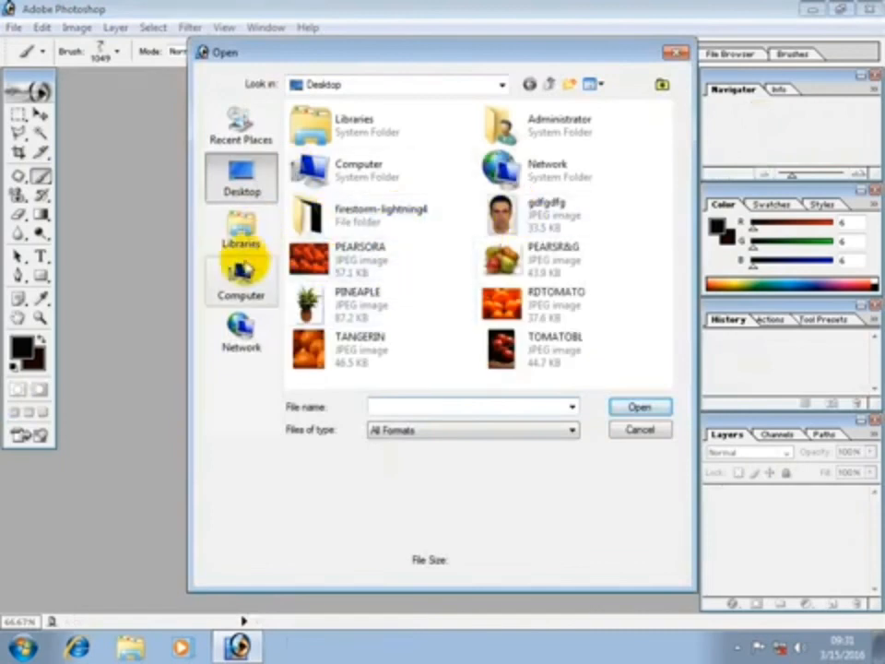
{"action": "left_click", "coordinate": [238, 270]}
{"action": "double_click", "coordinate": [401, 191]}
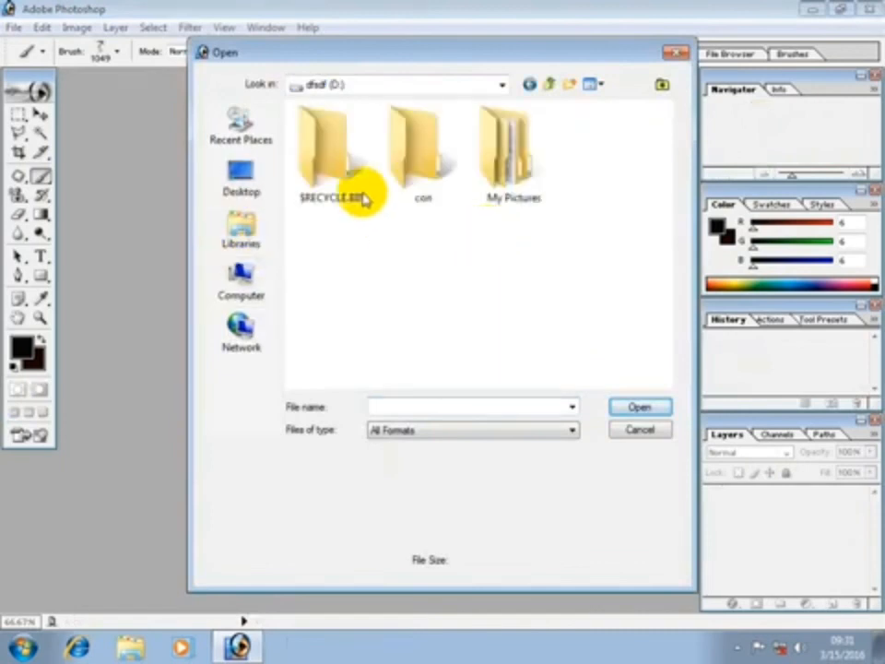
{"action": "double_click", "coordinate": [530, 174]}
{"action": "double_click", "coordinate": [602, 280]}
{"action": "scroll", "coordinate": [524, 314], "scroll_direction": "down", "scroll_amount": 2}
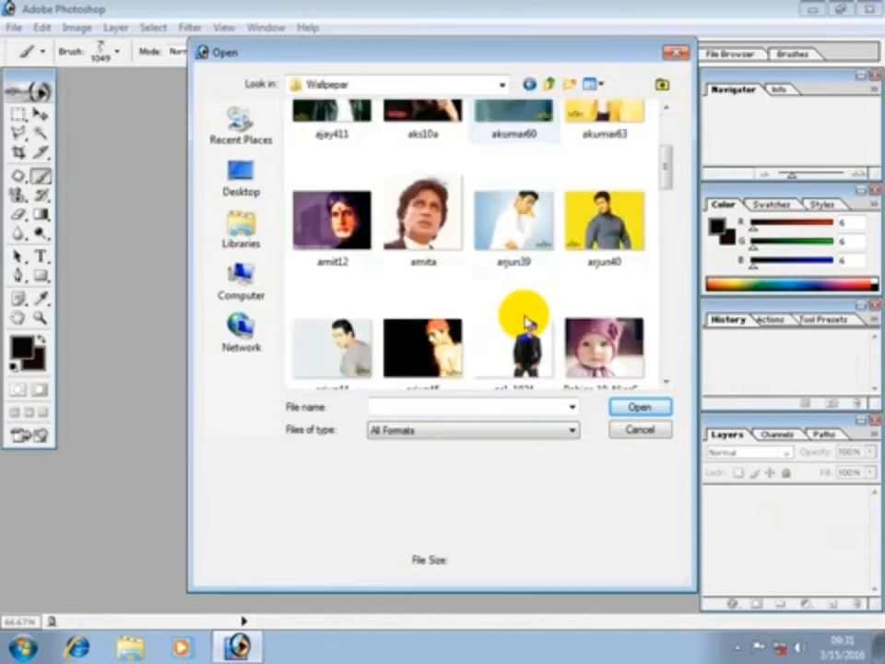
{"action": "double_click", "coordinate": [597, 246]}
Stamp the lightning brush on both sides of the man, first at 22% and again at 100% brush opacity.
{"action": "left_click", "coordinate": [266, 461]}
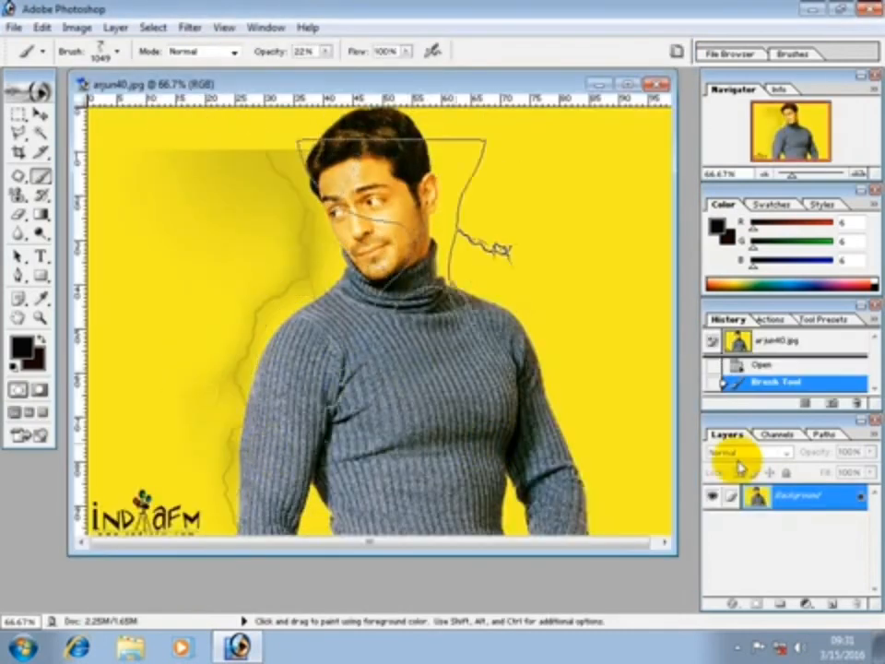
{"action": "left_click", "coordinate": [574, 388]}
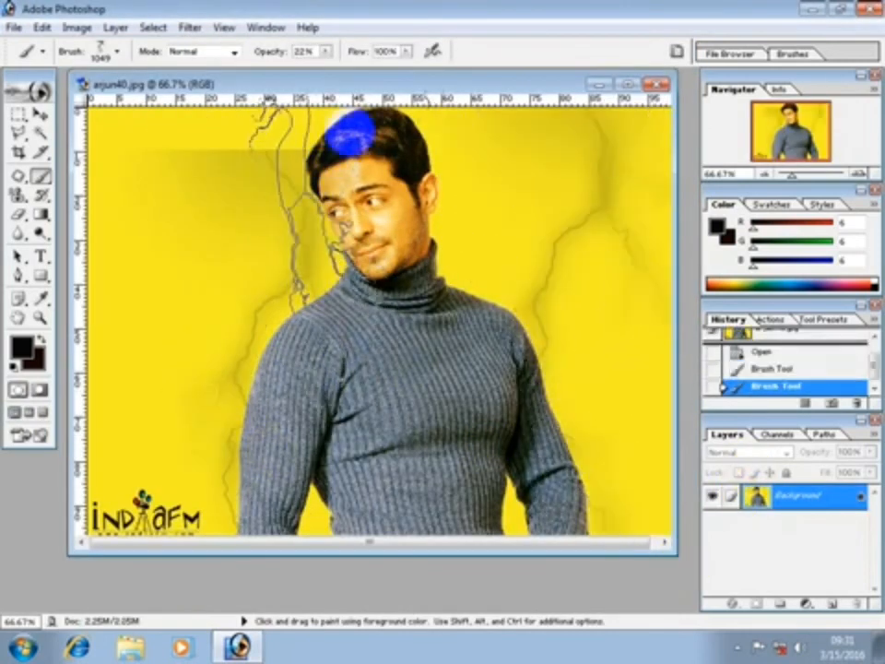
{"action": "left_click_drag", "start_coordinate": [336, 70], "coordinate": [441, 72]}
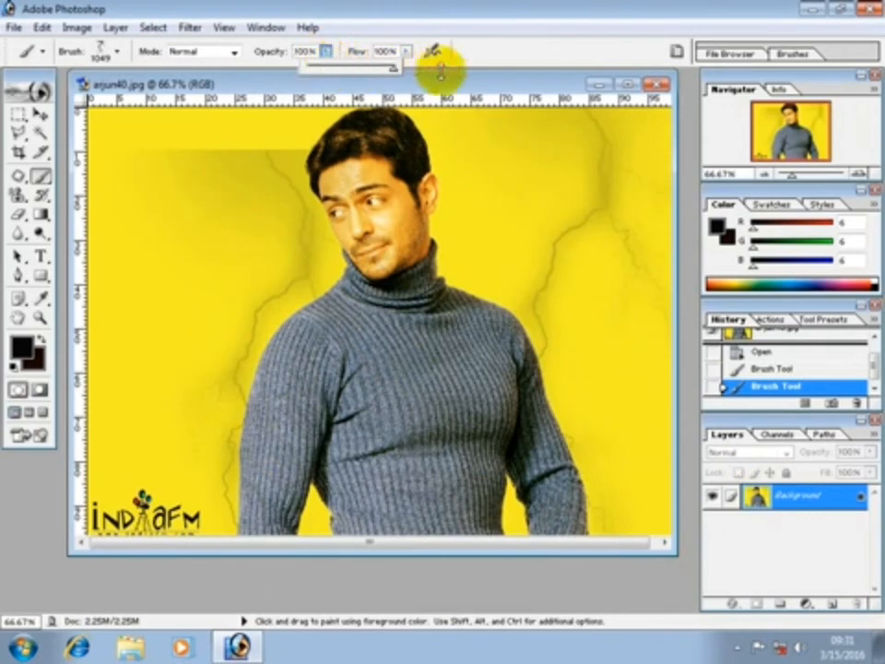
{"action": "left_click", "coordinate": [218, 316]}
{"action": "left_click", "coordinate": [504, 451]}
Set the foreground color to violet-blue (R 91, G 14, B 246) and stamp a lightning bolt beside the man, over the left black bolt.
{"action": "left_click", "coordinate": [17, 347]}
{"action": "left_click_drag", "start_coordinate": [482, 258], "coordinate": [486, 223]}
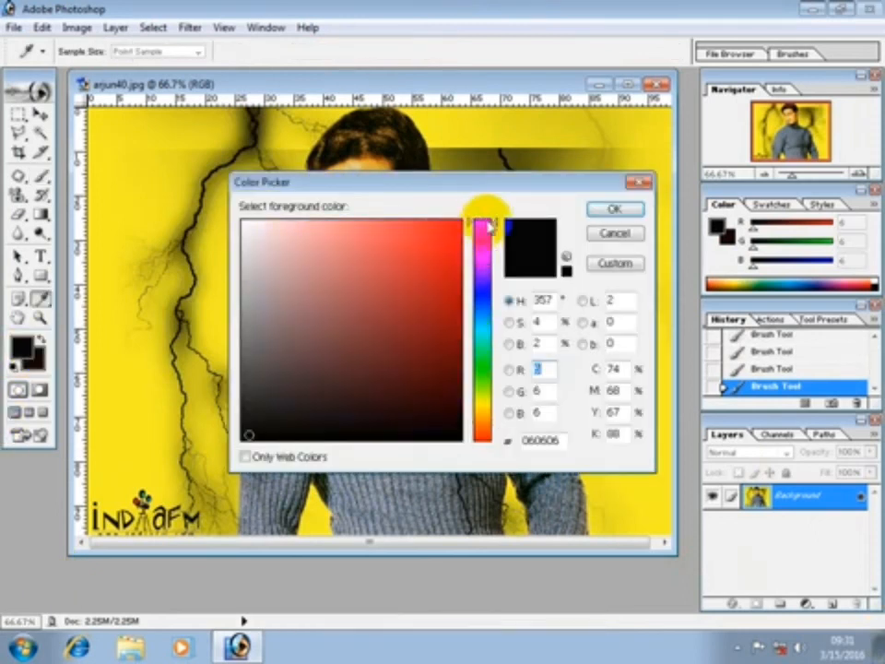
{"action": "left_click", "coordinate": [612, 210]}
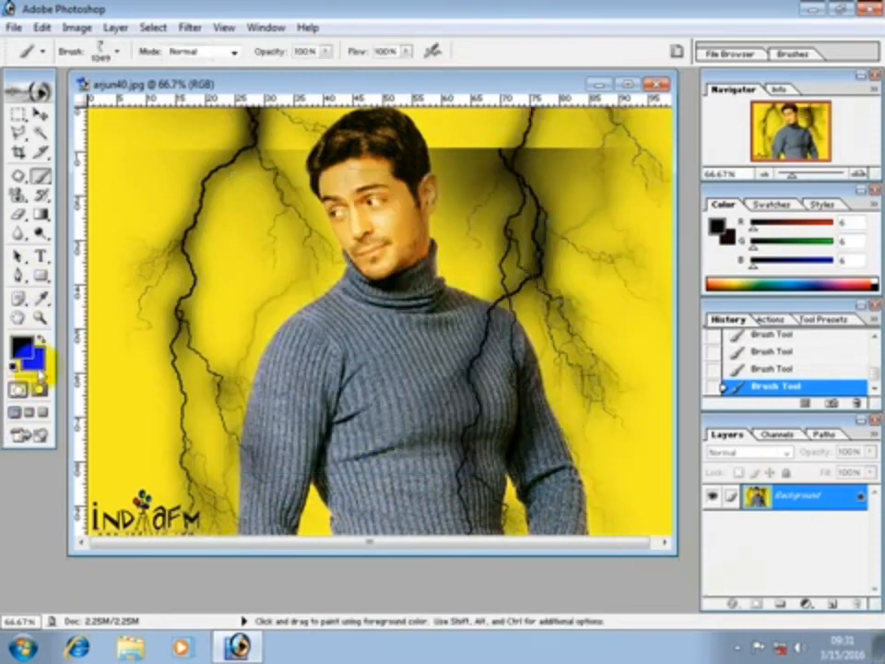
{"action": "left_click", "coordinate": [18, 347]}
{"action": "left_click", "coordinate": [446, 248]}
{"action": "left_click", "coordinate": [480, 250]}
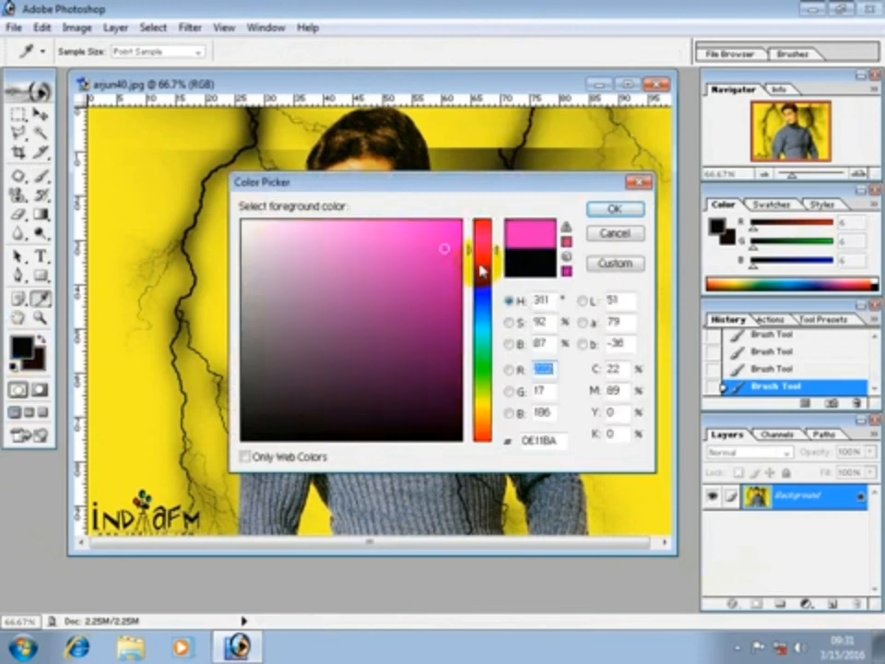
{"action": "left_click", "coordinate": [478, 281]}
{"action": "left_click", "coordinate": [449, 228]}
{"action": "left_click", "coordinate": [603, 209]}
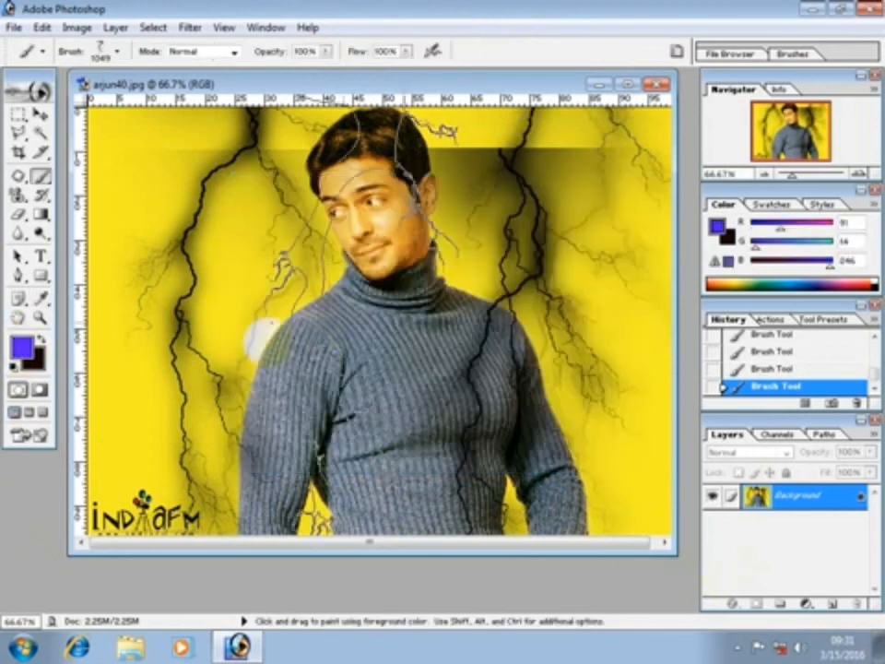
{"action": "left_click", "coordinate": [242, 354]}
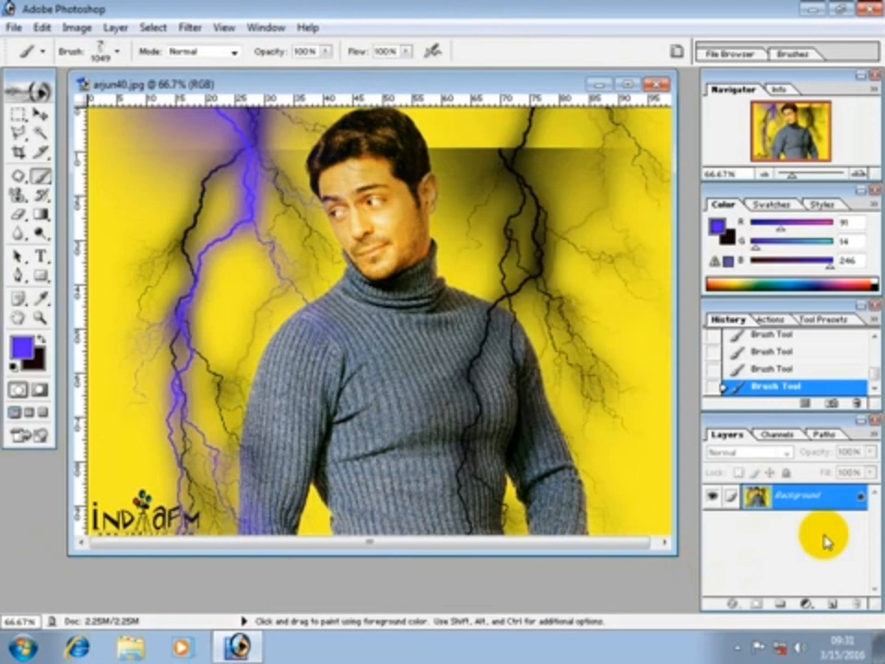
Close arjun40.jpg without saving the changes and switch to the Pencil tool.
{"action": "left_click", "coordinate": [661, 86]}
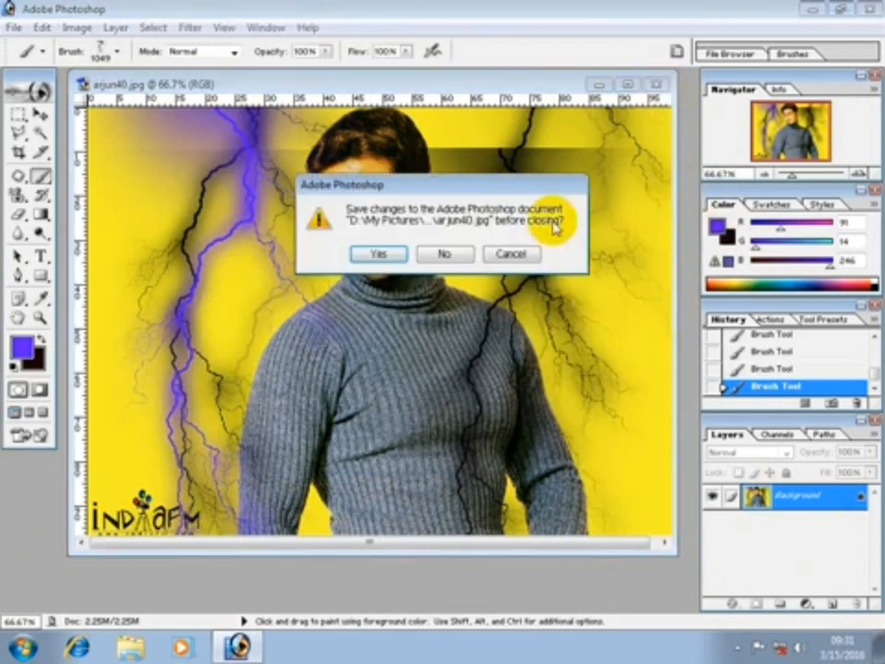
{"action": "left_click", "coordinate": [443, 253]}
{"action": "left_click_drag", "start_coordinate": [39, 178], "coordinate": [93, 191]}
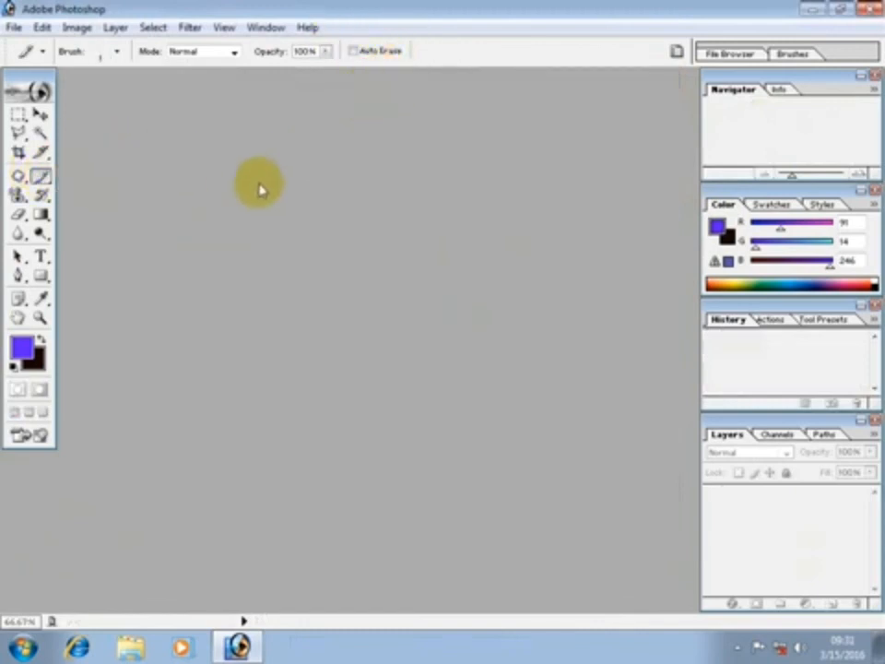
{"action": "key", "text": "ctrl+n"}
{"action": "left_click", "coordinate": [545, 213]}
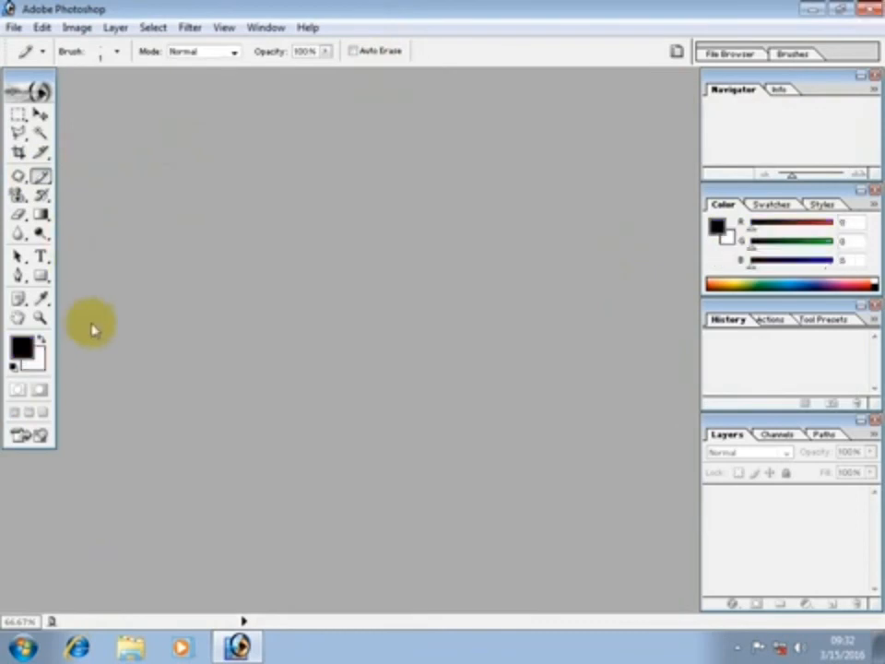
Create a white 800 x 600 pixel RGB document and draw a short black stroke with the 90 px pencil.
{"action": "key", "text": "ctrl+n"}
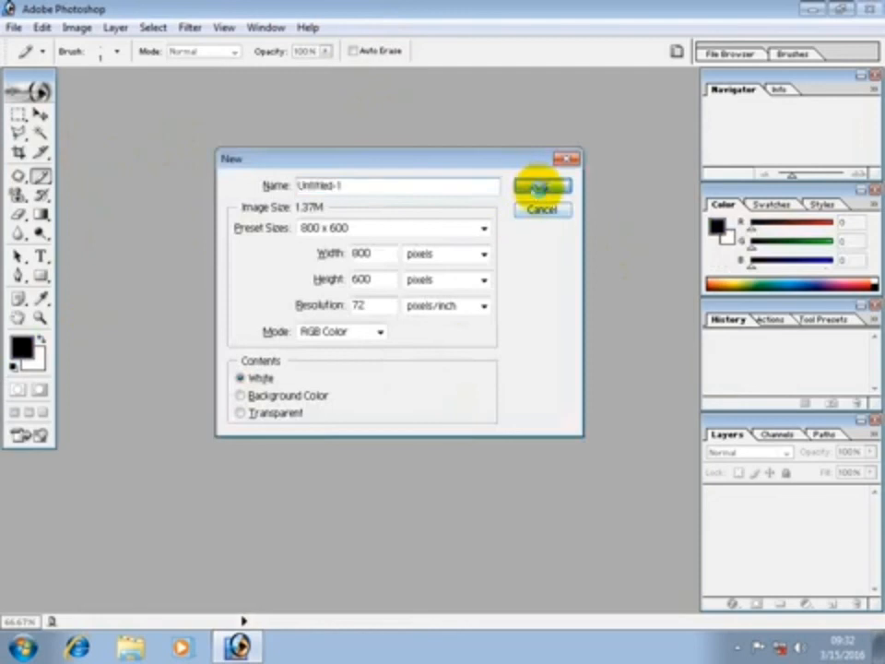
{"action": "left_click", "coordinate": [539, 188]}
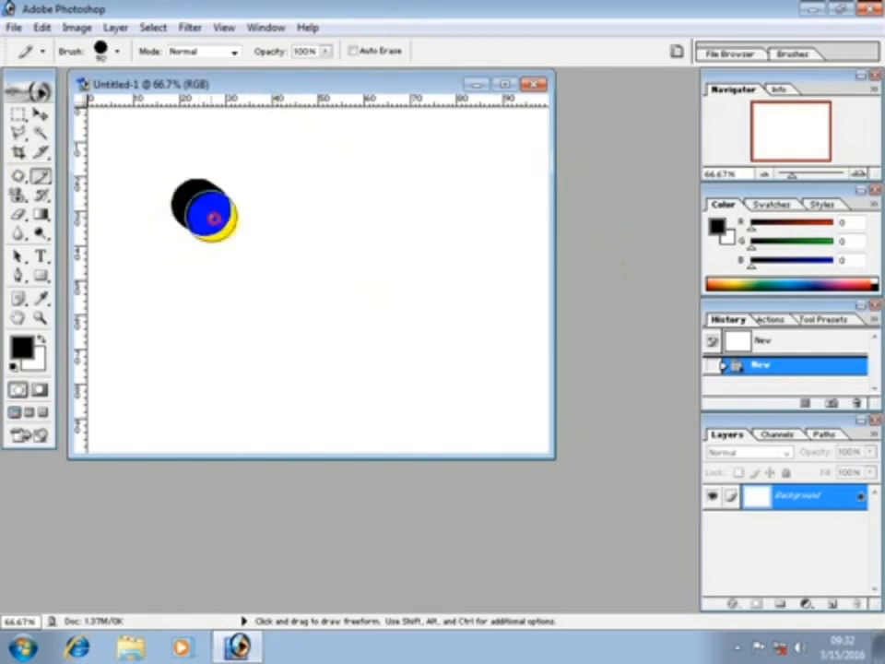
{"action": "left_click_drag", "start_coordinate": [213, 218], "coordinate": [221, 225]}
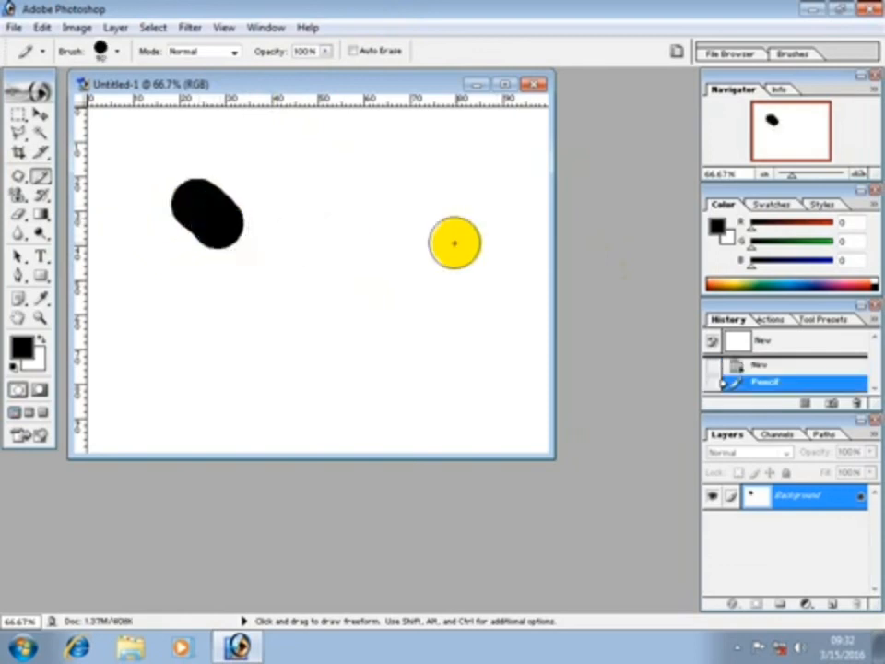
Enable Auto Erase for the pencil, then draw black strokes on the white canvas and erase parts of them by starting strokes on black.
{"action": "left_click", "coordinate": [358, 51]}
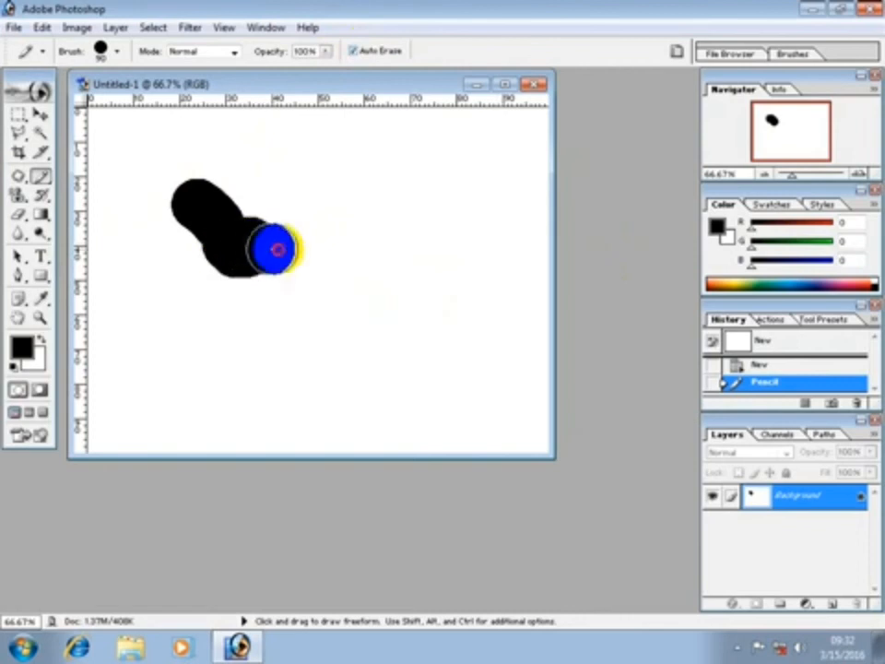
{"action": "left_click", "coordinate": [279, 250]}
{"action": "left_click", "coordinate": [328, 233]}
{"action": "mouse_move", "coordinate": [327, 235]}
{"action": "left_mouse_down"}
{"action": "mouse_move", "coordinate": [266, 269]}
{"action": "mouse_move", "coordinate": [177, 195]}
{"action": "mouse_move", "coordinate": [303, 215]}
{"action": "mouse_move", "coordinate": [241, 216]}
{"action": "mouse_move", "coordinate": [173, 151]}
{"action": "mouse_move", "coordinate": [306, 249]}
{"action": "mouse_move", "coordinate": [263, 189]}
{"action": "mouse_move", "coordinate": [94, 178]}
{"action": "mouse_move", "coordinate": [319, 266]}
{"action": "mouse_move", "coordinate": [175, 268]}
{"action": "mouse_move", "coordinate": [347, 277]}
{"action": "left_mouse_up"}
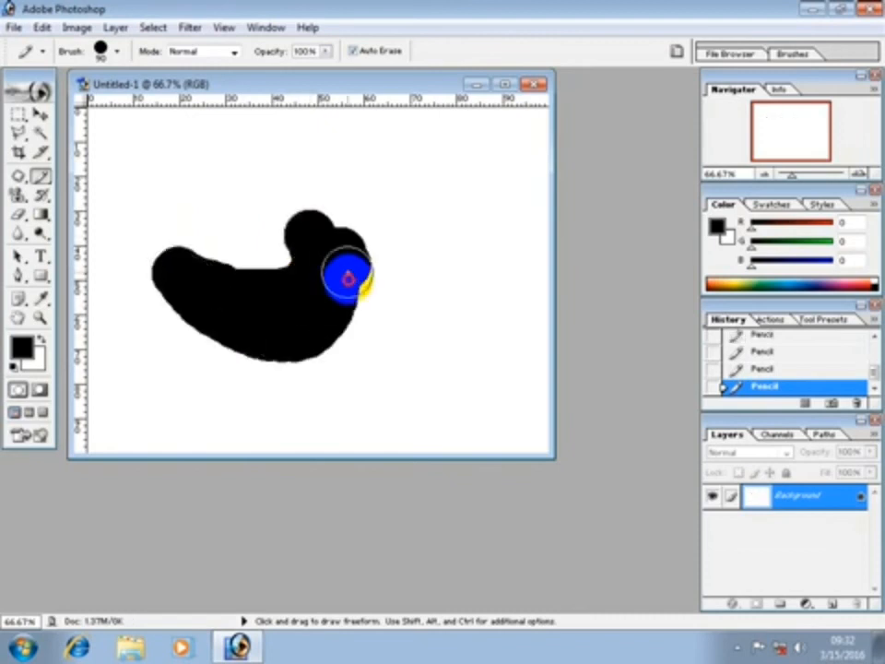
{"action": "left_click", "coordinate": [401, 233]}
{"action": "left_click_drag", "start_coordinate": [401, 233], "coordinate": [301, 305]}
{"action": "mouse_move", "coordinate": [361, 286]}
{"action": "left_mouse_down"}
{"action": "mouse_move", "coordinate": [205, 243]}
{"action": "mouse_move", "coordinate": [330, 250]}
{"action": "mouse_move", "coordinate": [355, 207]}
{"action": "mouse_move", "coordinate": [227, 261]}
{"action": "left_mouse_up"}
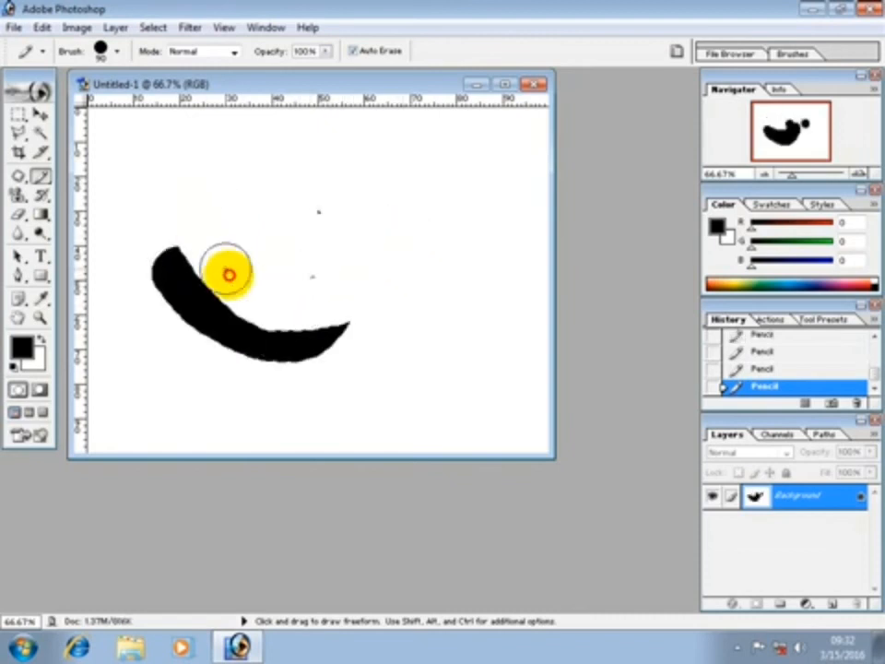
Disable Auto Erase and draw overlapping black pencil strokes beside the remaining curved shape.
{"action": "left_click", "coordinate": [360, 52]}
{"action": "mouse_move", "coordinate": [319, 267]}
{"action": "left_mouse_down"}
{"action": "mouse_move", "coordinate": [363, 288]}
{"action": "mouse_move", "coordinate": [376, 341]}
{"action": "mouse_move", "coordinate": [416, 343]}
{"action": "mouse_move", "coordinate": [448, 296]}
{"action": "mouse_move", "coordinate": [371, 248]}
{"action": "mouse_move", "coordinate": [473, 323]}
{"action": "left_mouse_up"}
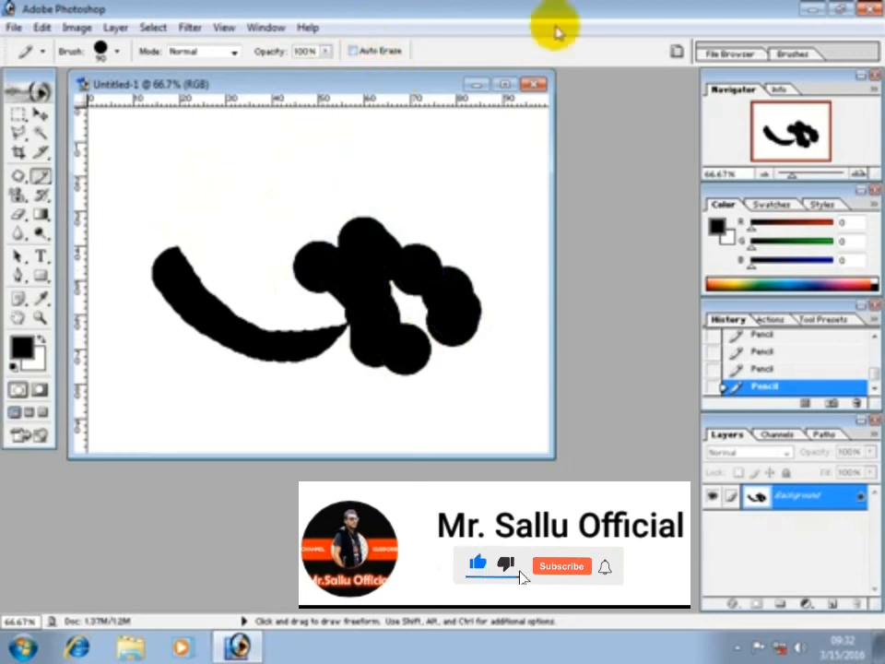
Exit Photoshop without saving the pencil test document.
{"action": "left_click", "coordinate": [871, 9]}
{"action": "left_click", "coordinate": [445, 252]}
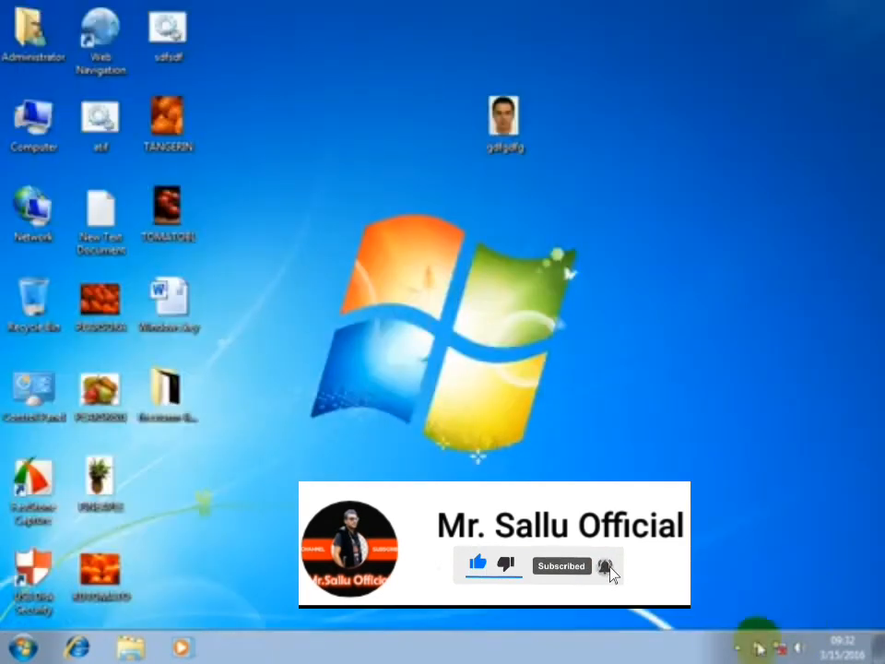